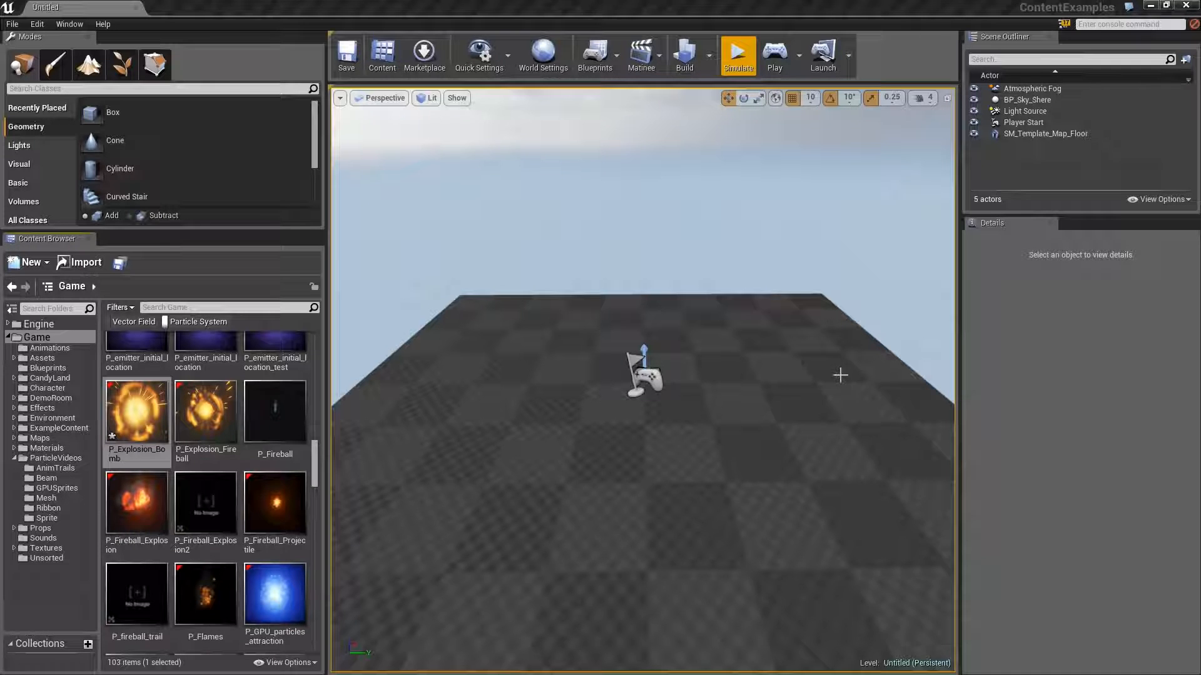
- Delete the template floor mesh and the Player Start from the level
{"action": "left_click", "coordinate": [811, 378]}
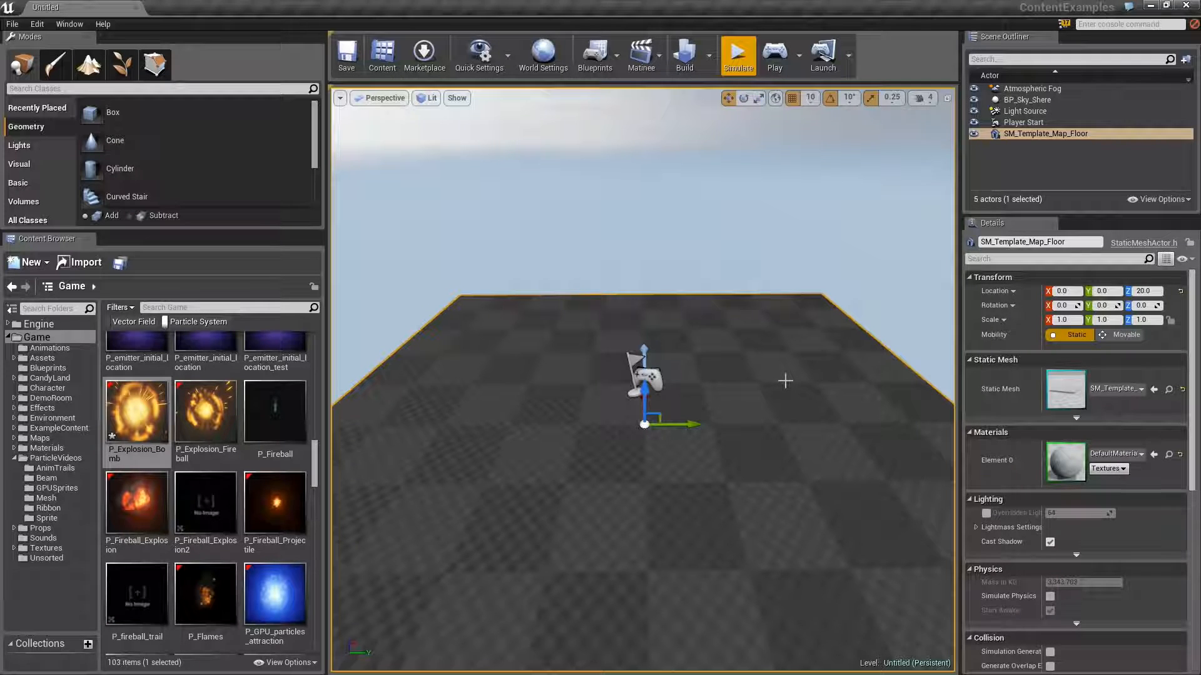
{"action": "key", "text": "Delete"}
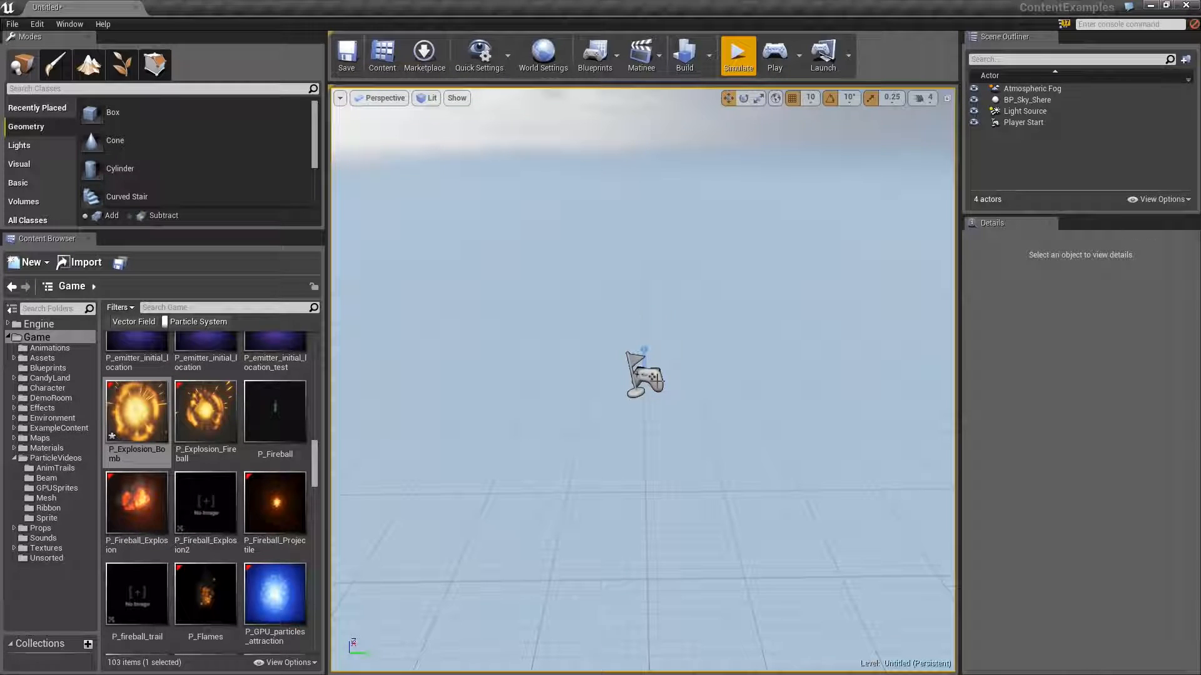
{"action": "left_click", "coordinate": [654, 382]}
{"action": "key", "text": "Delete"}
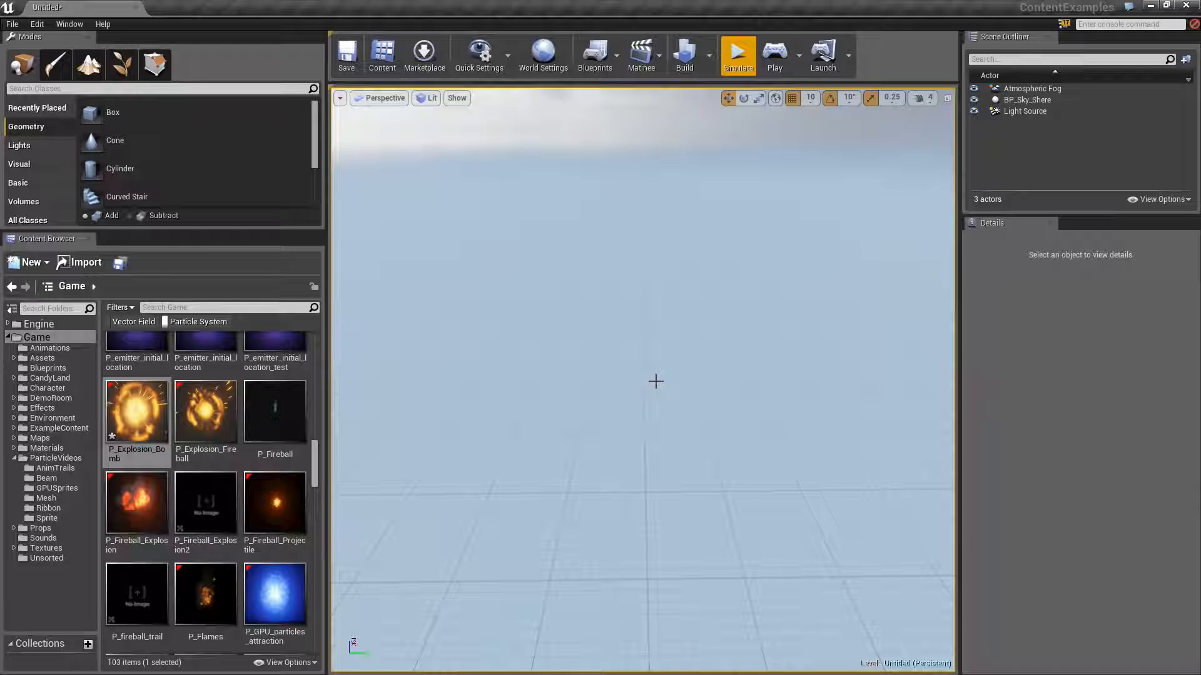
{"action": "right_click_drag", "start_coordinate": [617, 388], "coordinate": [617, 294]}
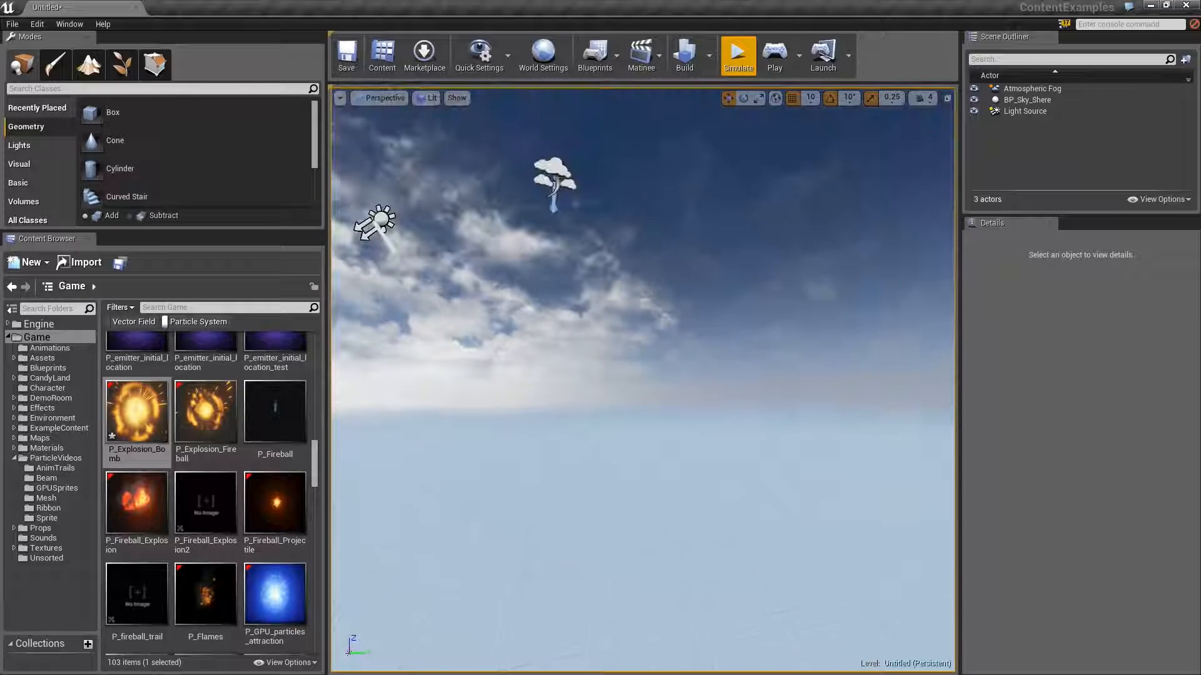
- Create a new level from the Empty Level template
{"action": "left_click", "coordinate": [12, 24]}
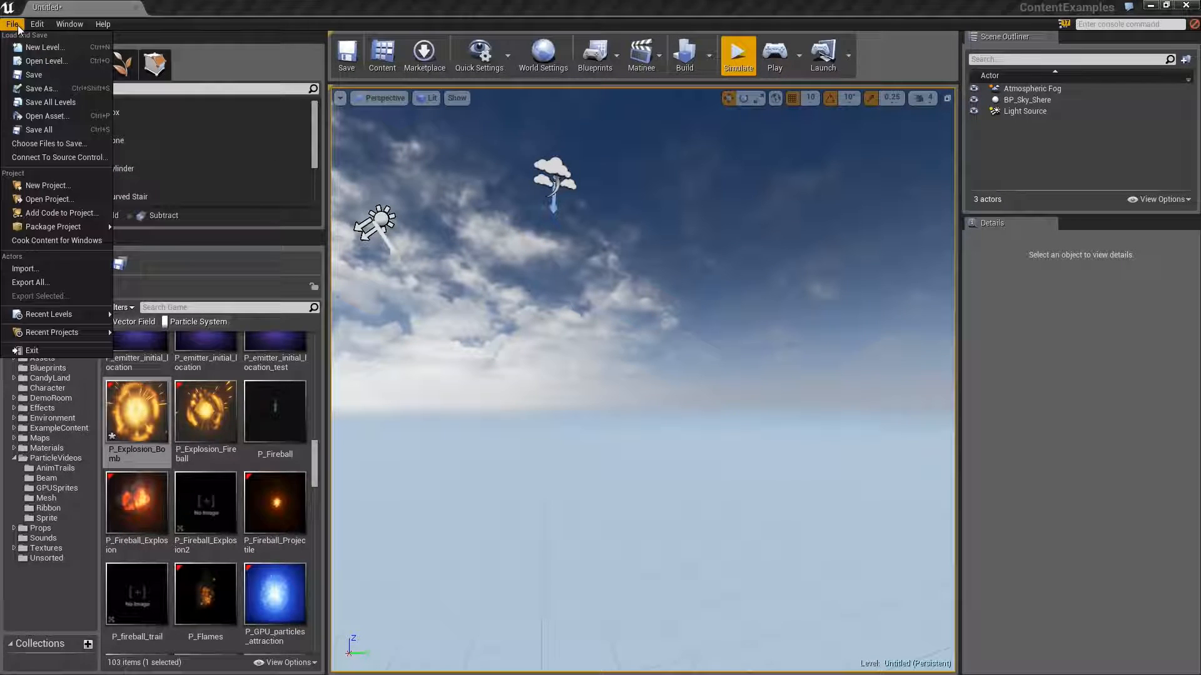
{"action": "left_click", "coordinate": [48, 47]}
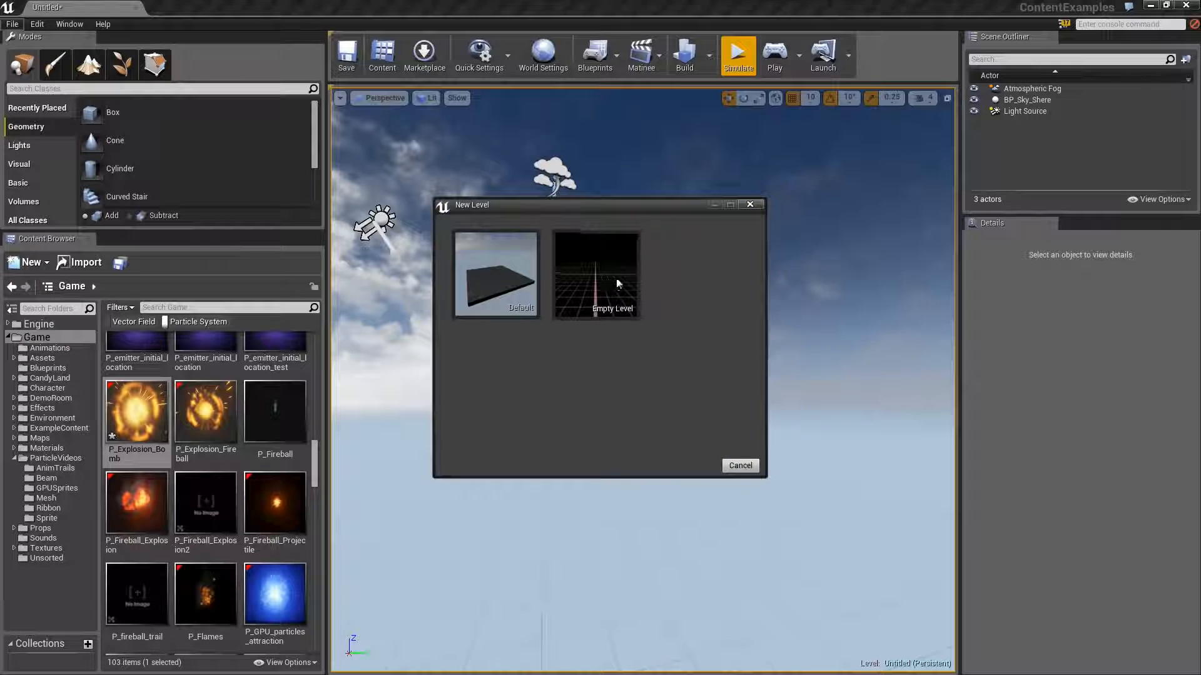
{"action": "left_click", "coordinate": [617, 278]}
{"action": "left_click", "coordinate": [726, 460]}
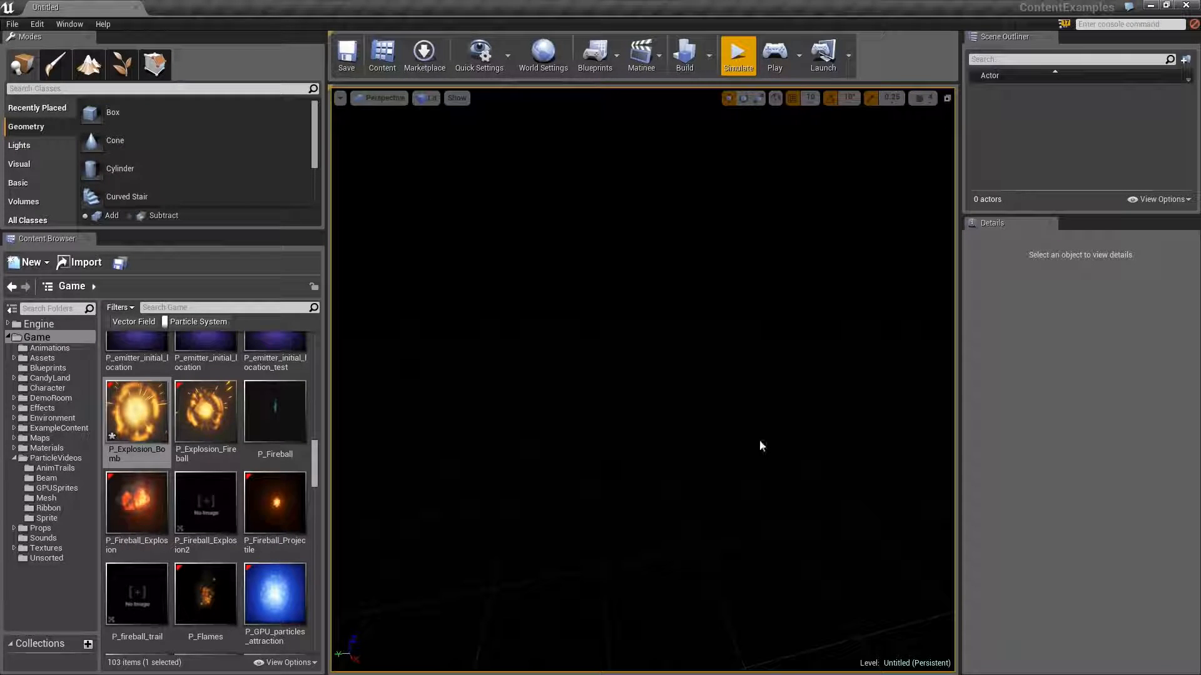
- Search the Game folder's assets for "demo room" with the Particle System filter turned off
{"action": "left_click", "coordinate": [39, 338]}
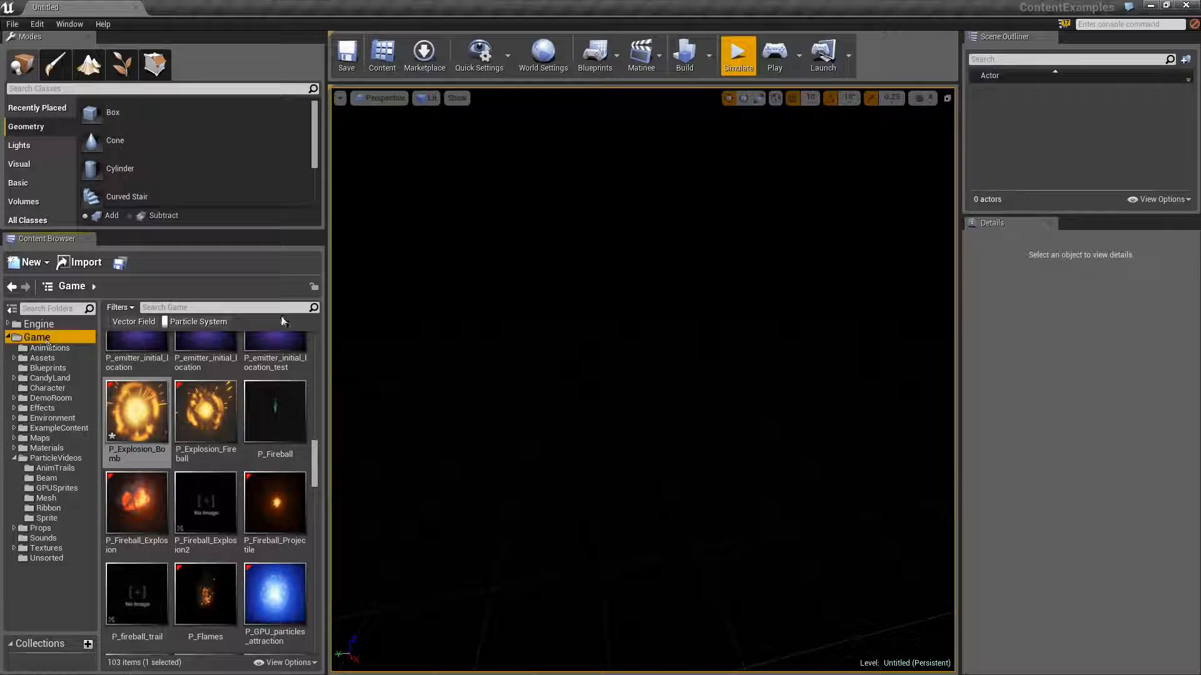
{"action": "left_click", "coordinate": [246, 307]}
{"action": "type", "text": "demo room"}
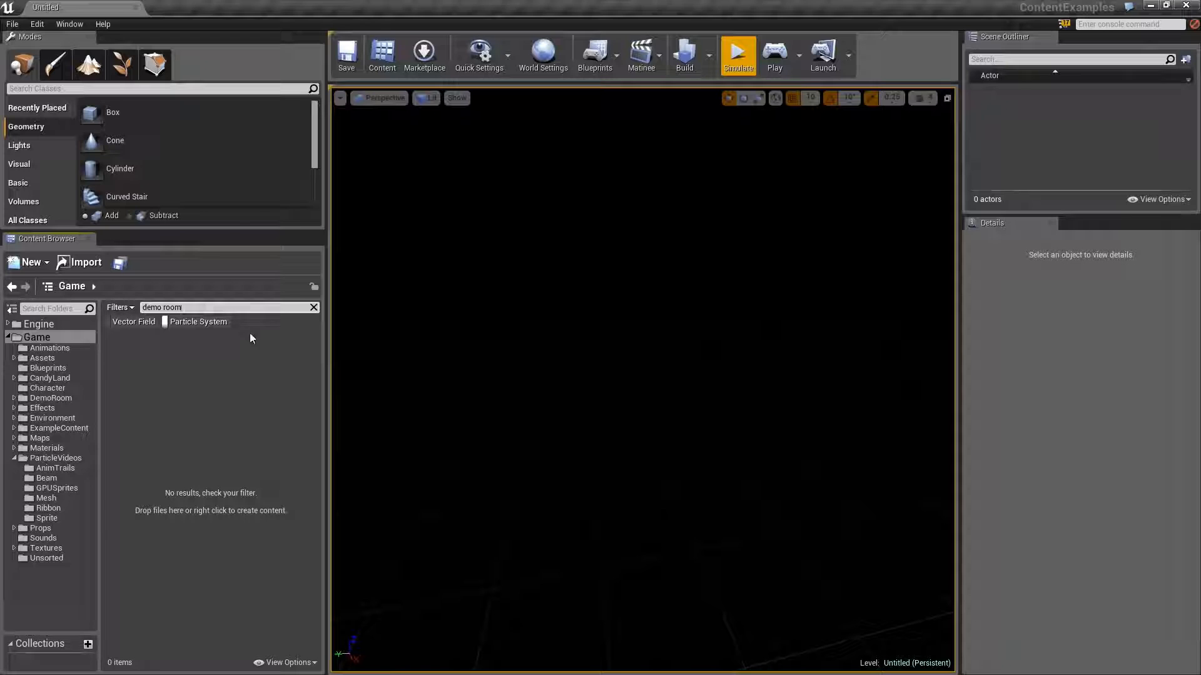
{"action": "left_click", "coordinate": [204, 324]}
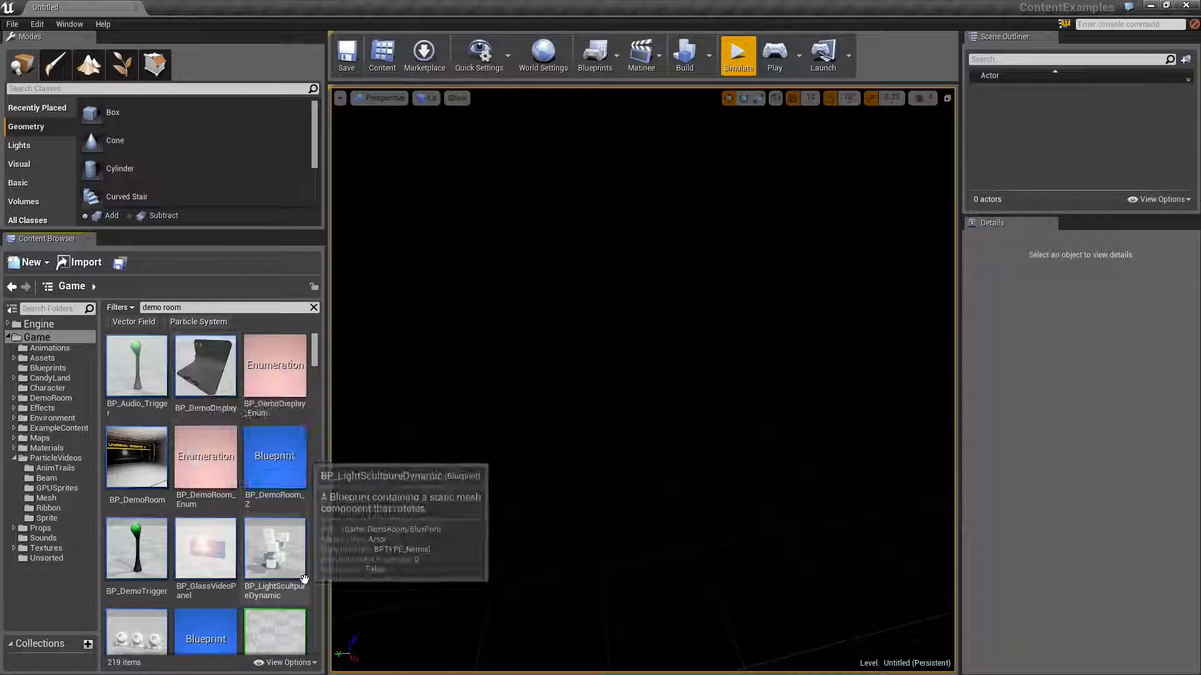
- Place the BP_DemoRoom blueprint in the empty level and set its room size to 5
{"action": "mouse_move", "coordinate": [132, 504]}
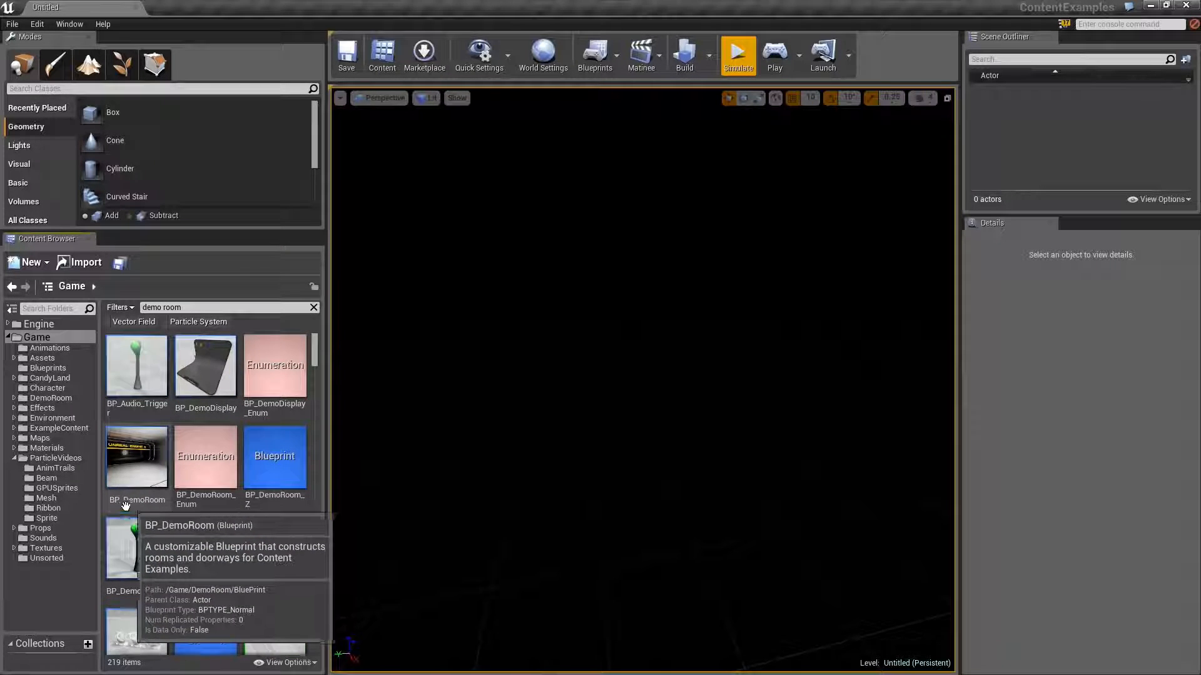
{"action": "left_click_drag", "start_coordinate": [132, 504], "coordinate": [505, 526]}
{"action": "right_click_drag", "start_coordinate": [506, 526], "coordinate": [594, 463]}
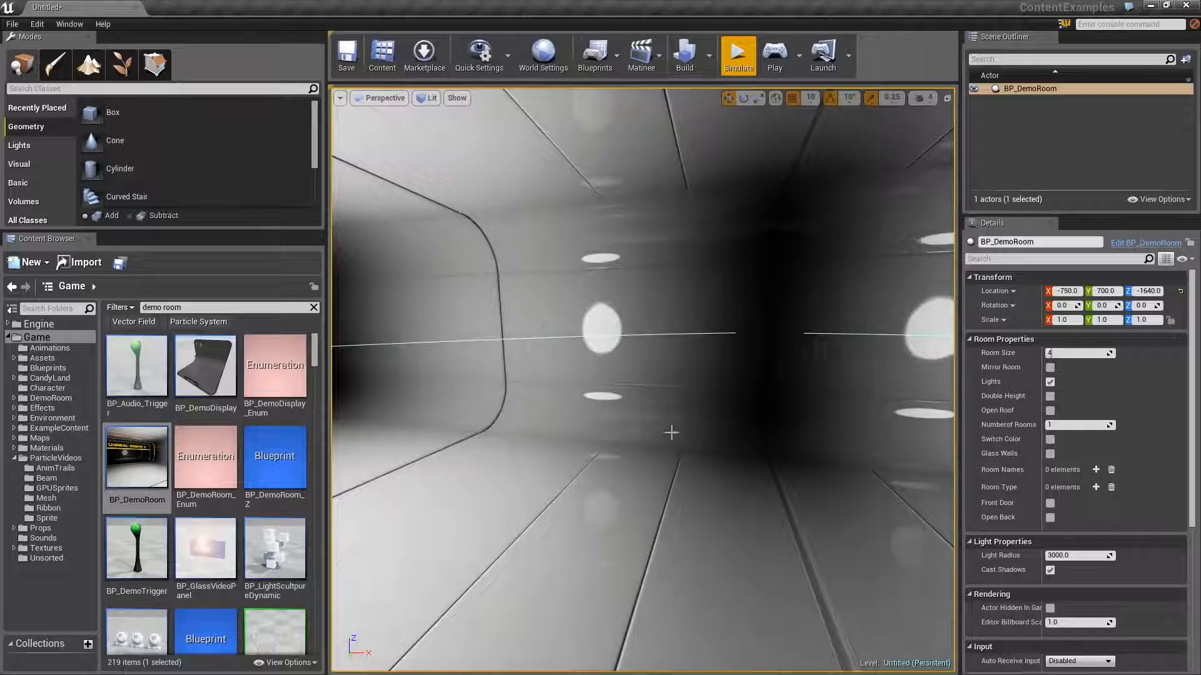
{"action": "left_click", "coordinate": [1079, 353]}
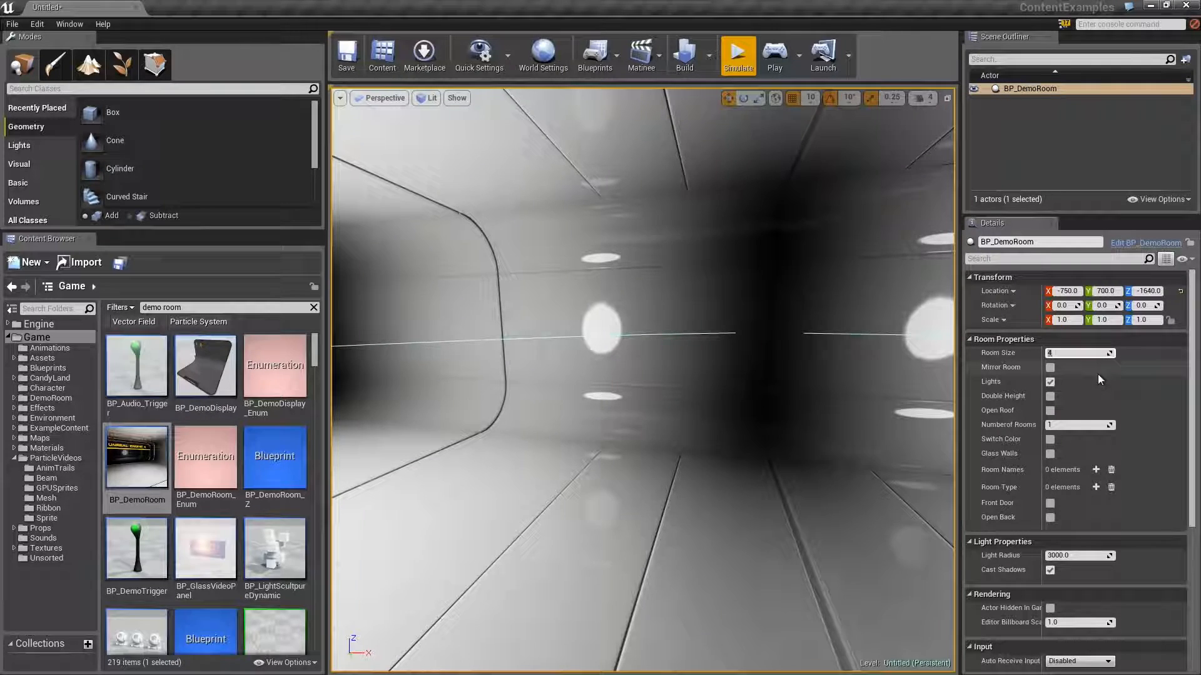
{"action": "key", "text": "Return"}
{"action": "right_click_drag", "start_coordinate": [795, 400], "coordinate": [690, 379]}
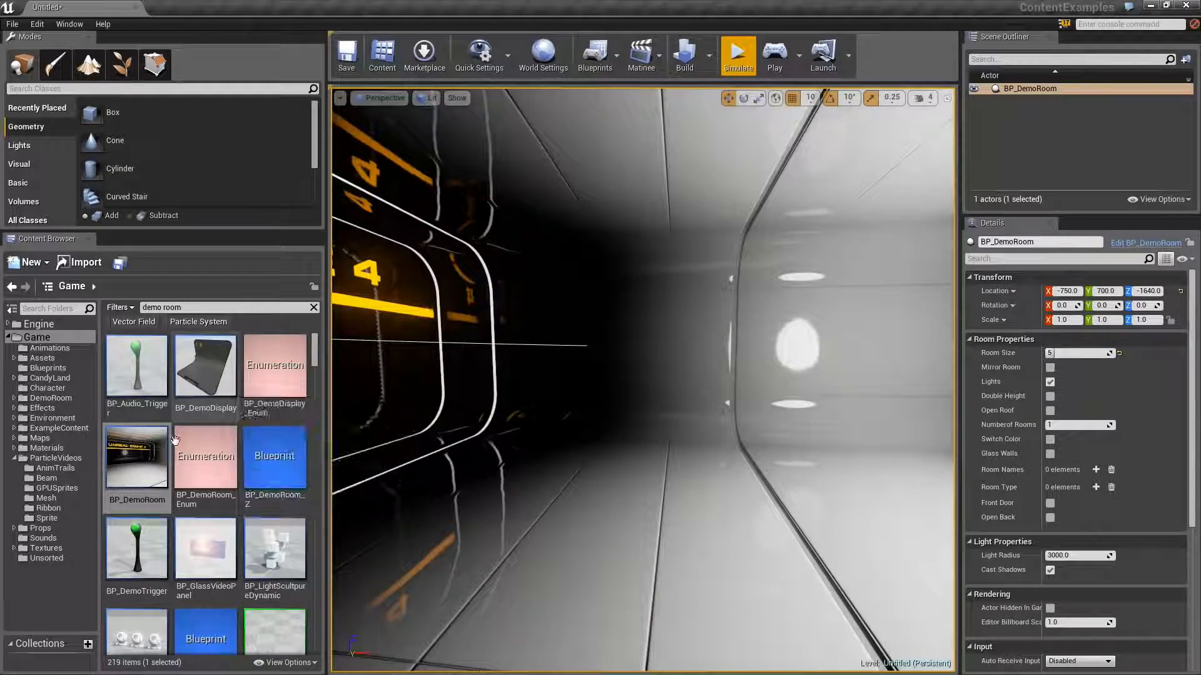
- Place a BP_DemoDisplay blueprint on the demo room's floor at about X 340 and shift it along Y to -790
{"action": "mouse_move", "coordinate": [148, 462]}
{"action": "mouse_move", "coordinate": [217, 389]}
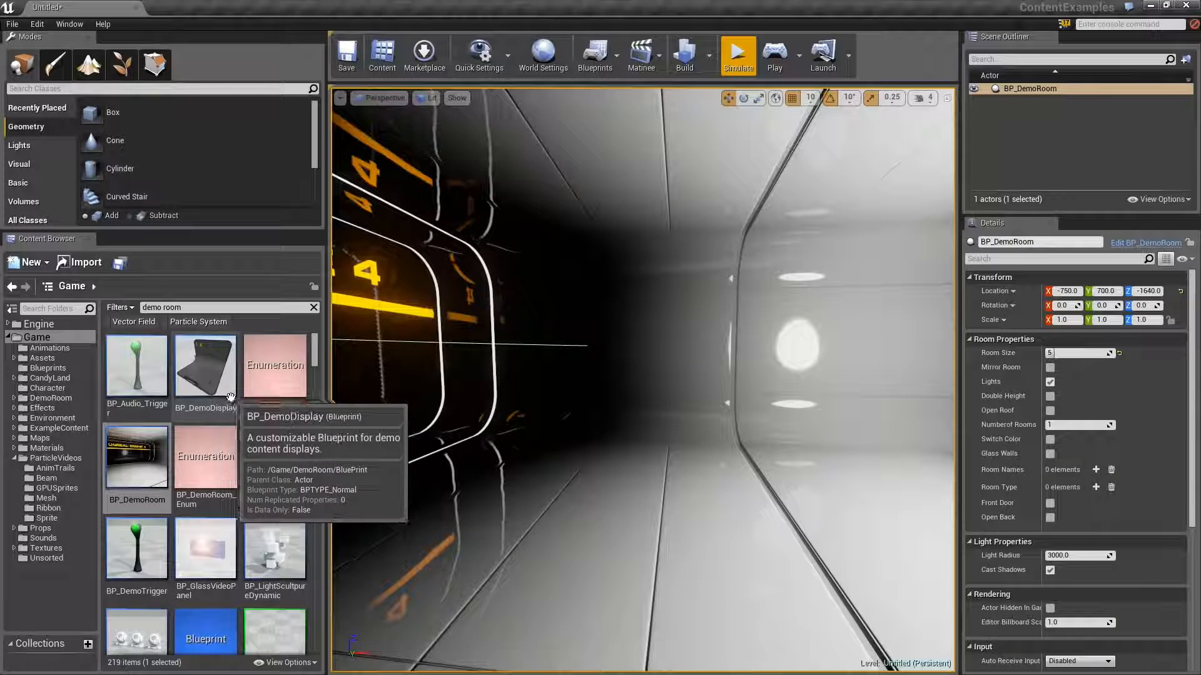
{"action": "left_click_drag", "start_coordinate": [218, 389], "coordinate": [682, 466]}
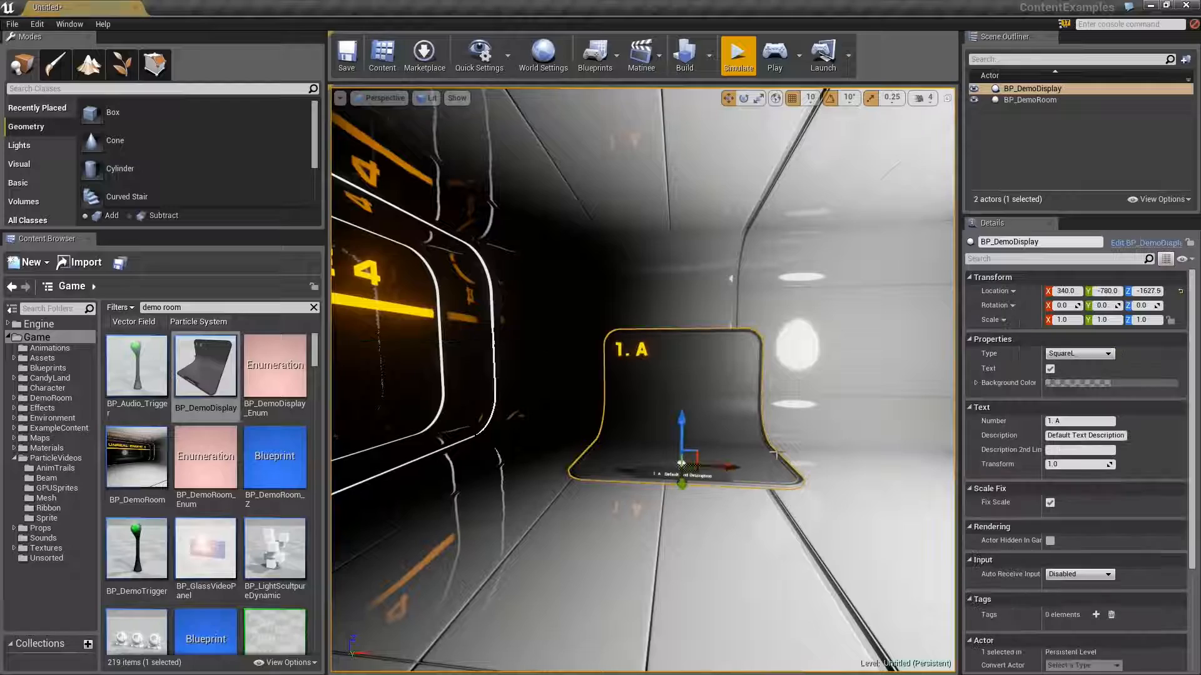
{"action": "right_click_drag", "start_coordinate": [785, 414], "coordinate": [669, 416]}
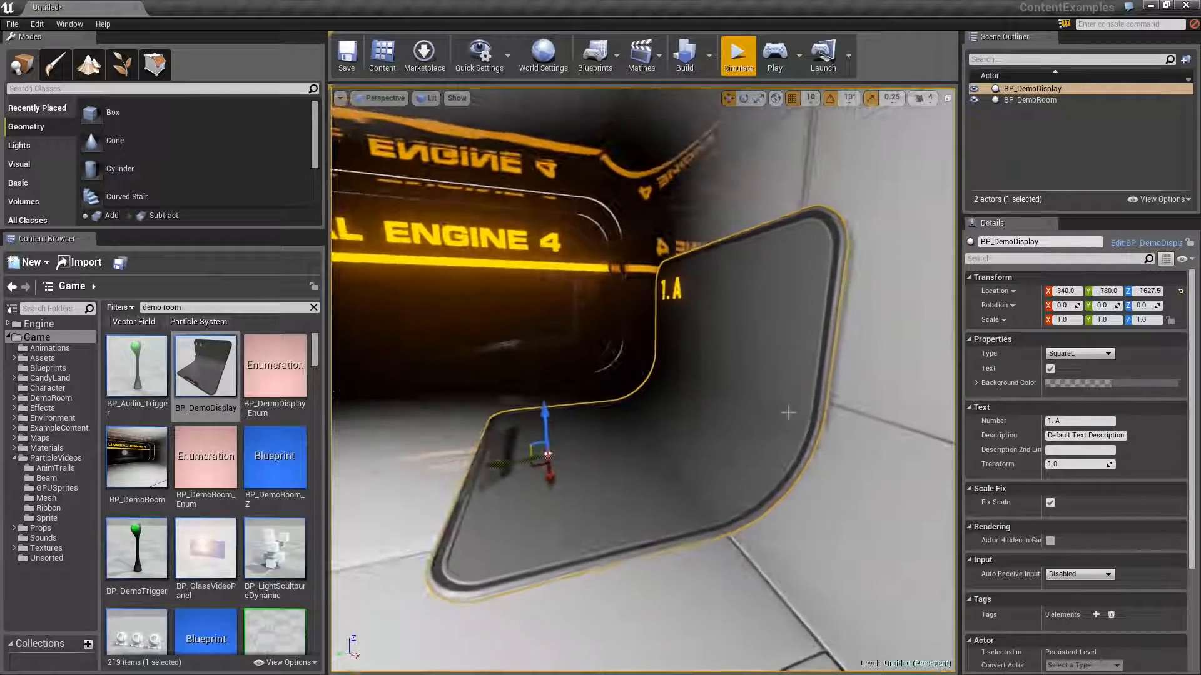
{"action": "left_click_drag", "start_coordinate": [497, 466], "coordinate": [507, 464]}
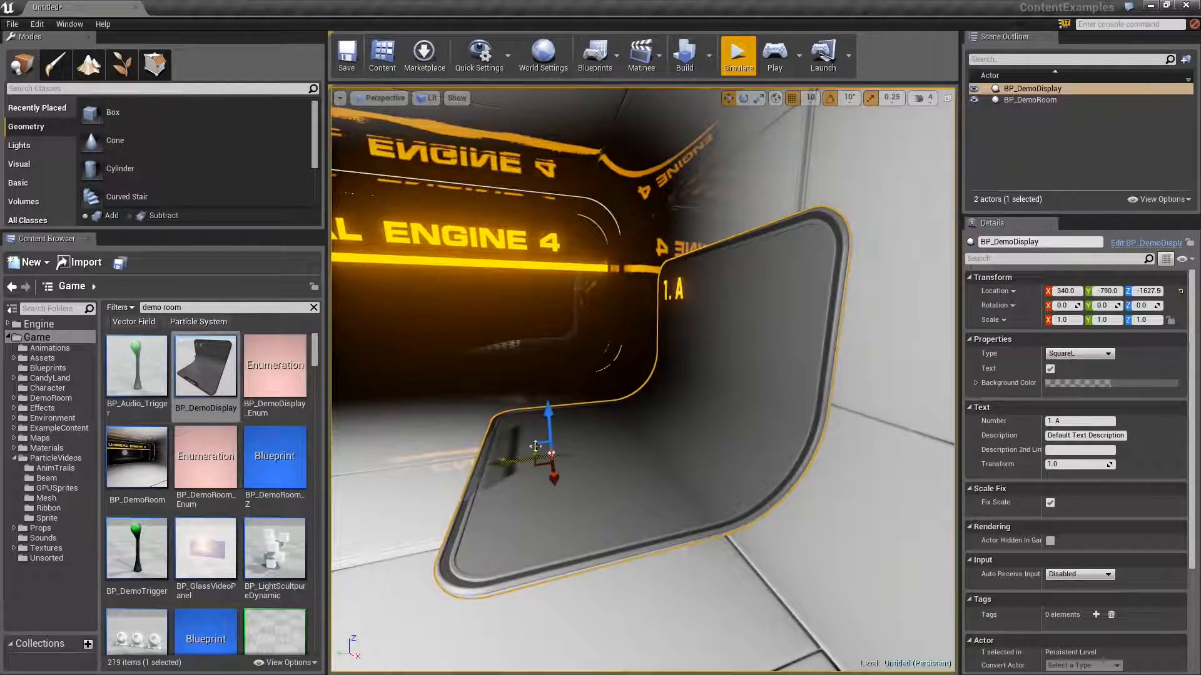
{"action": "mouse_move", "coordinate": [708, 382]}
{"action": "right_mouse_down"}
{"action": "mouse_move", "coordinate": [757, 383]}
{"action": "mouse_move", "coordinate": [713, 376]}
{"action": "right_mouse_up"}
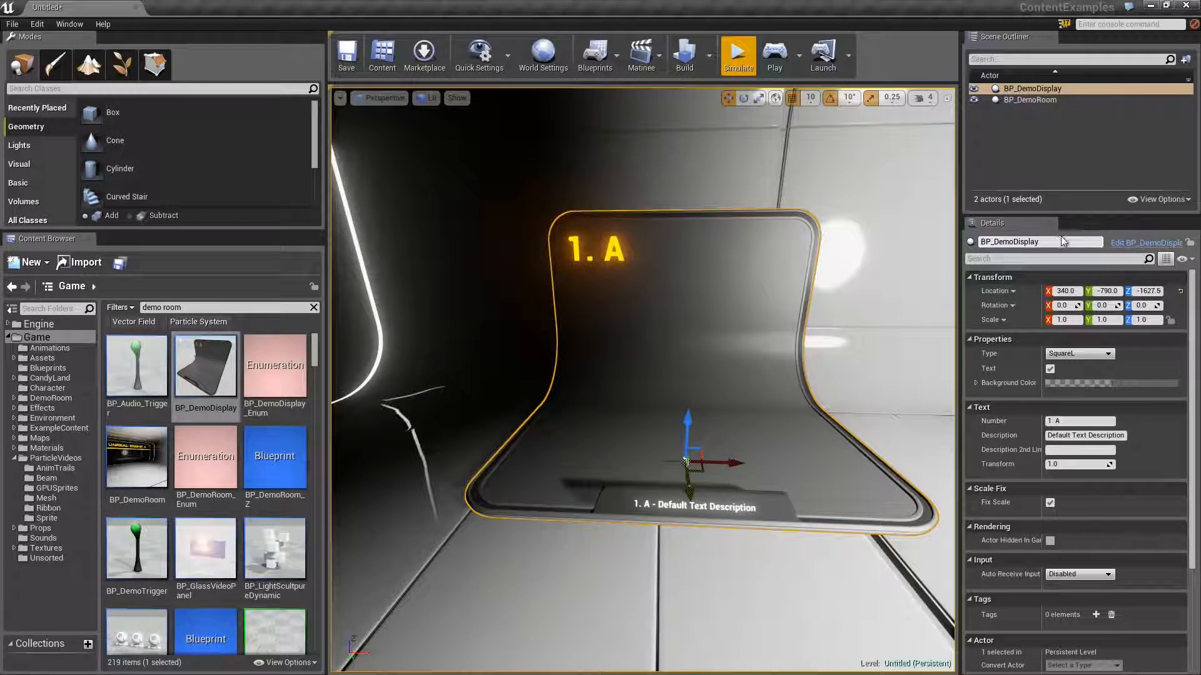
- Clear the display's number text and set its description to "Standard Sprite Emitter"
{"action": "left_click", "coordinate": [1098, 419]}
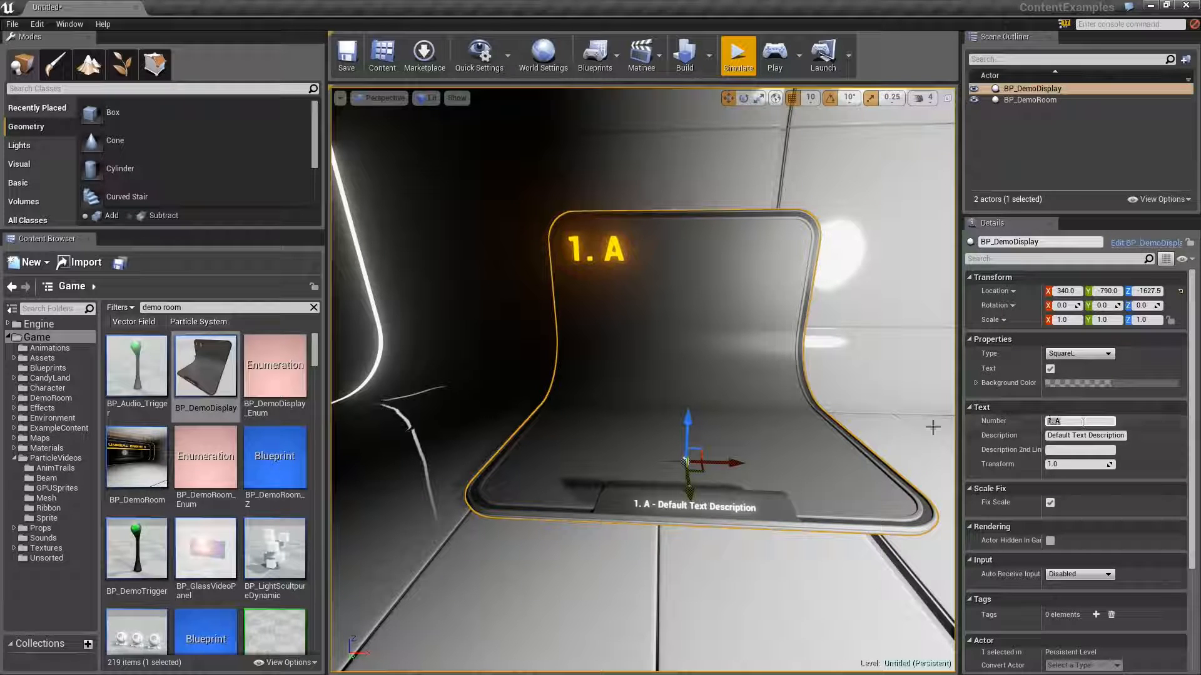
{"action": "key", "text": "BackSpace"}
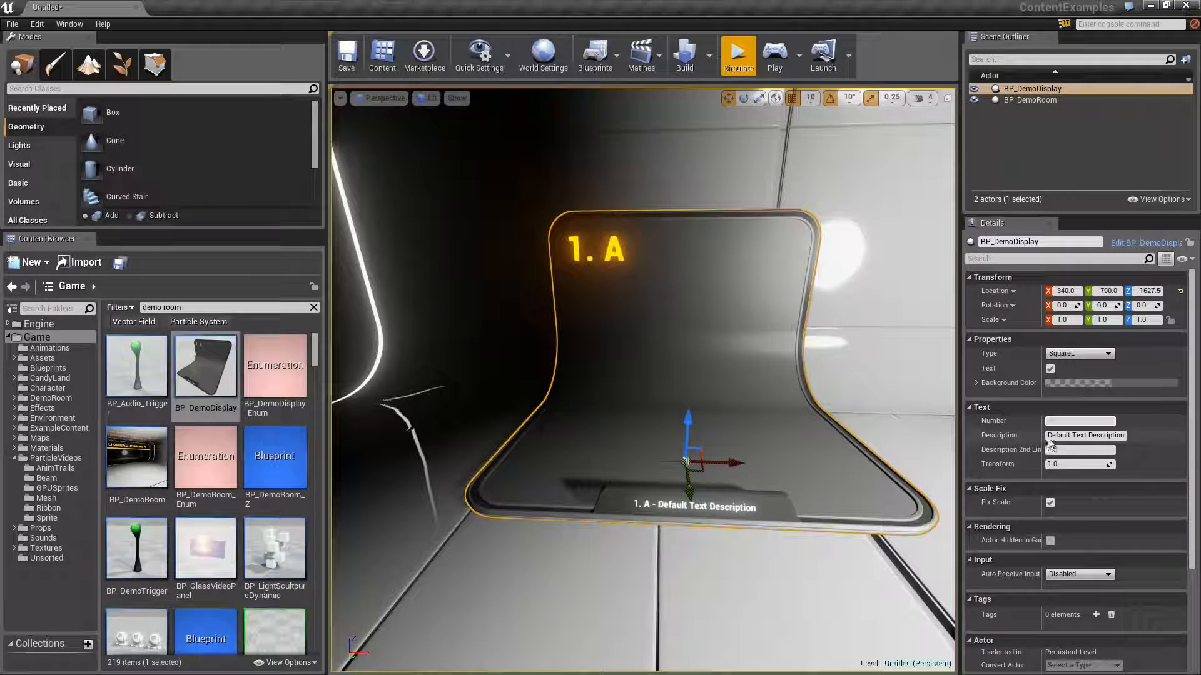
{"action": "left_click", "coordinate": [1076, 435]}
{"action": "key", "text": "ctrl+a"}
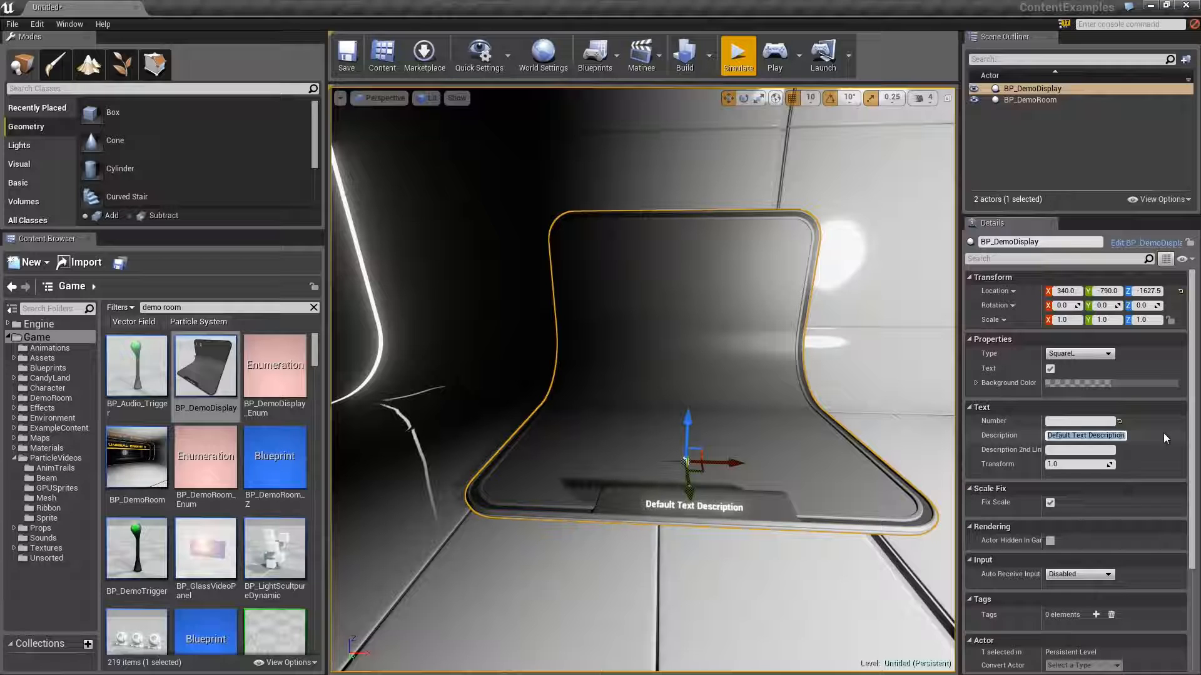
{"action": "type", "text": "Btand"}
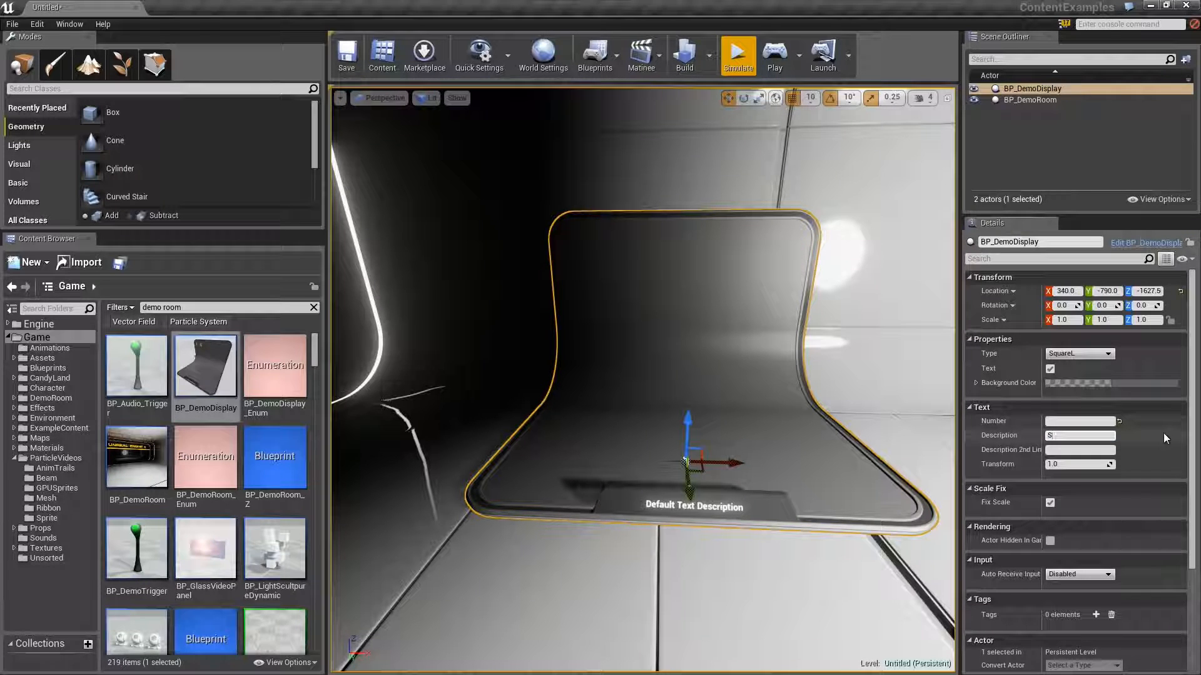
{"action": "type", "text": "ard Sprite Emitter"}
{"action": "key", "text": "Return"}
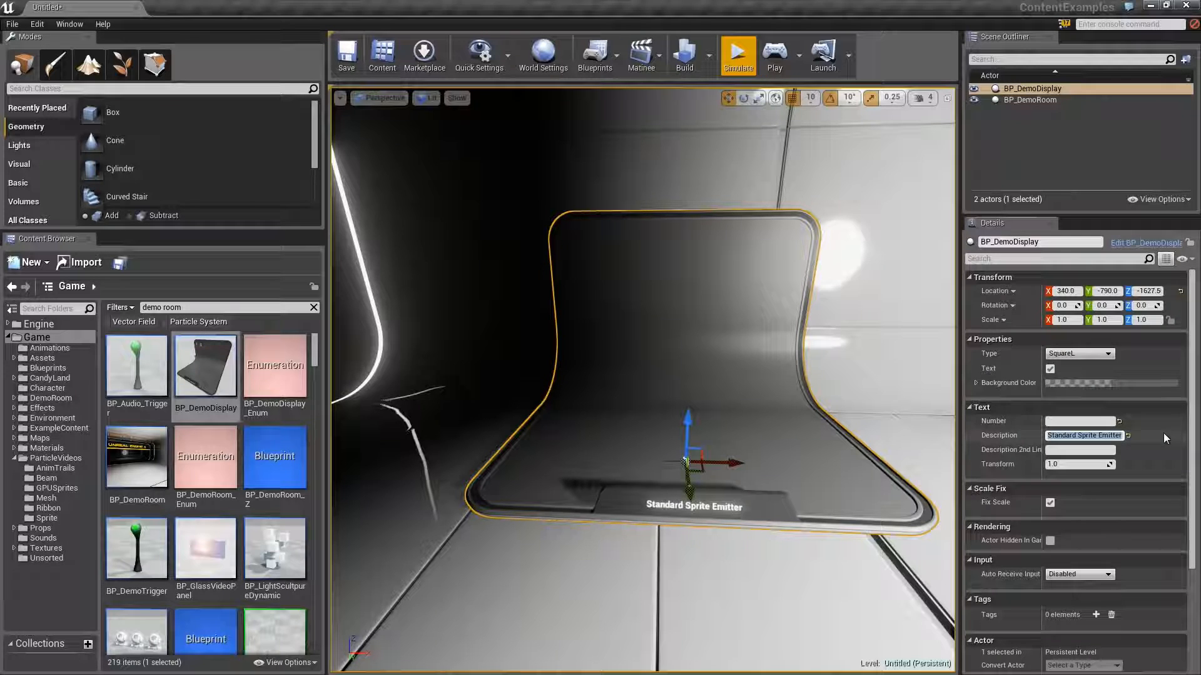
- Duplicate the Standard Sprite Emitter display along the X axis, placing the copy at X 1070
{"action": "left_click_drag", "start_coordinate": [900, 350], "coordinate": [926, 394]}
{"action": "mouse_move", "coordinate": [715, 357]}
{"action": "right_mouse_down"}
{"action": "mouse_move", "coordinate": [685, 356]}
{"action": "mouse_move", "coordinate": [713, 357]}
{"action": "right_mouse_up"}
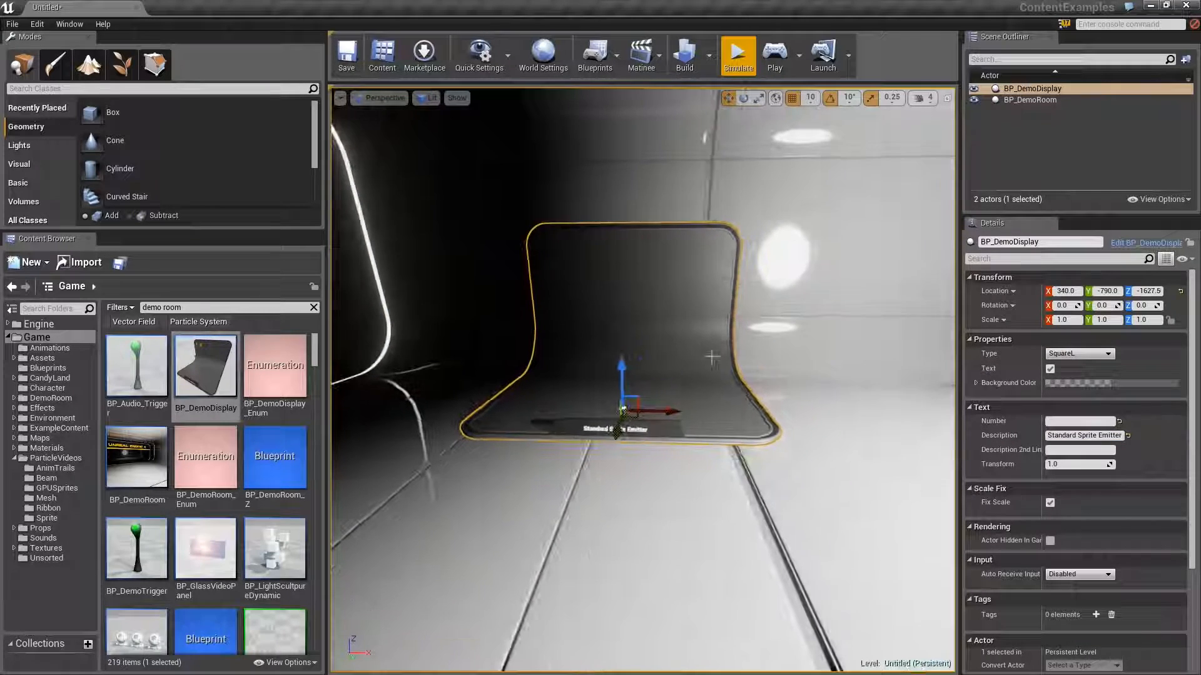
{"action": "left_click_drag", "start_coordinate": [664, 407], "coordinate": [670, 411], "text": "alt+shift"}
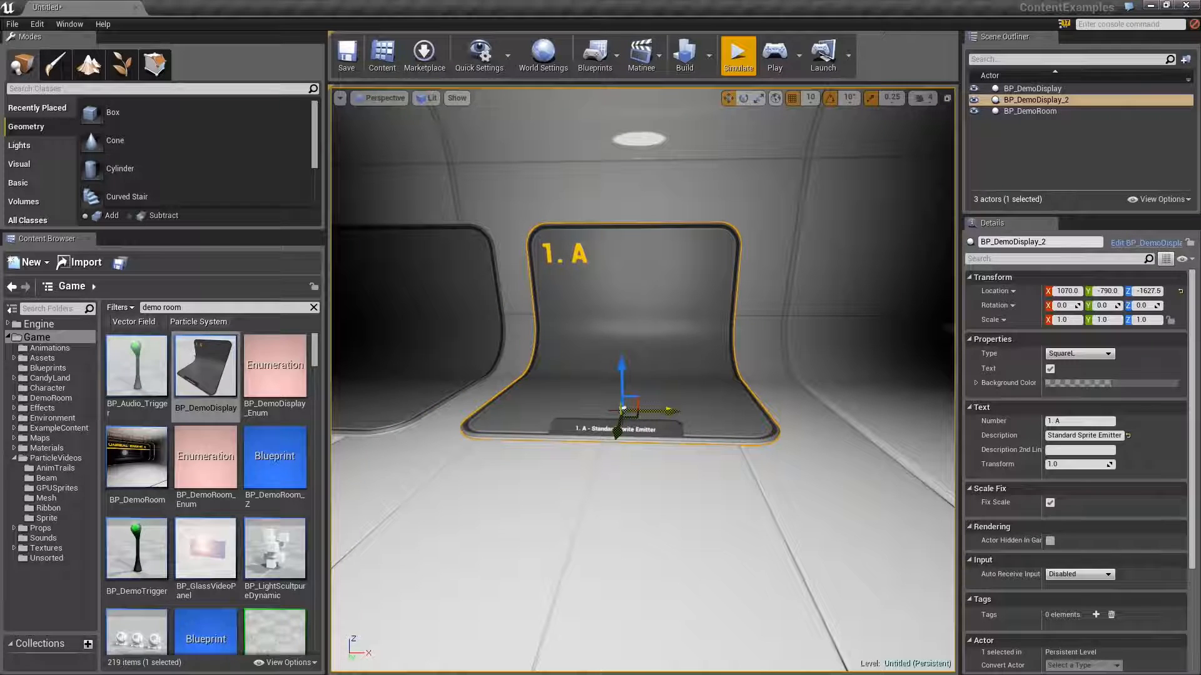
- Clear the second display's number text and change its description to "GPU Sprite Emitter"
{"action": "right_click_drag", "start_coordinate": [771, 331], "coordinate": [753, 331]}
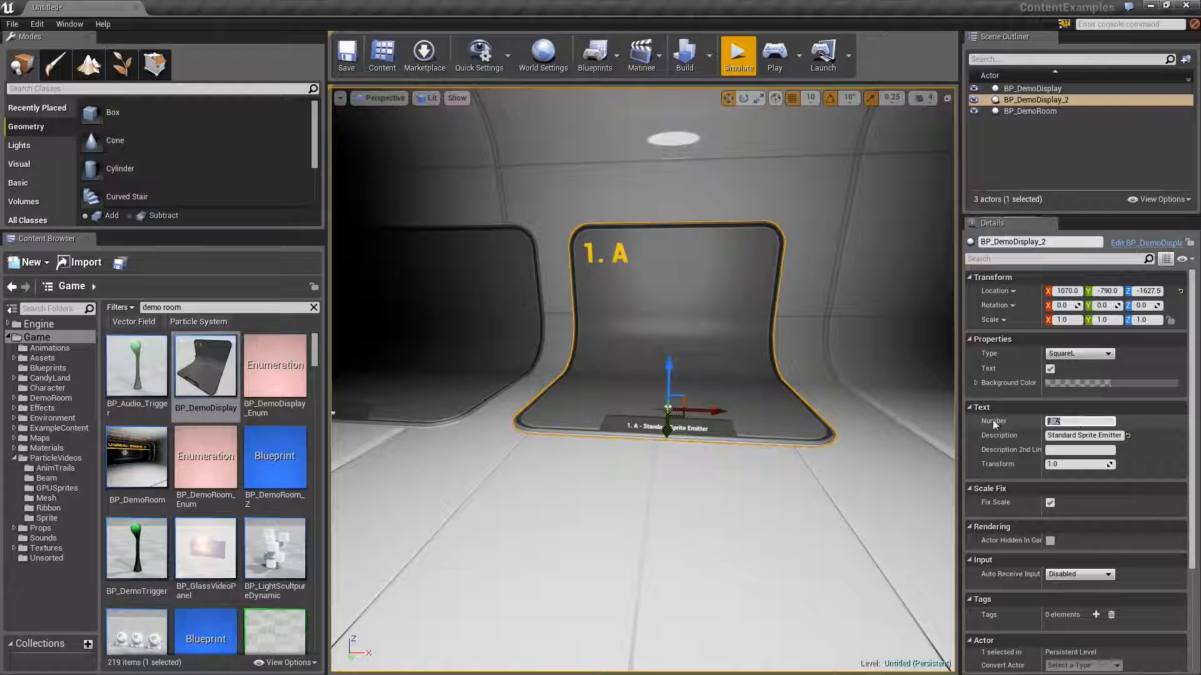
{"action": "key", "text": "BackSpace"}
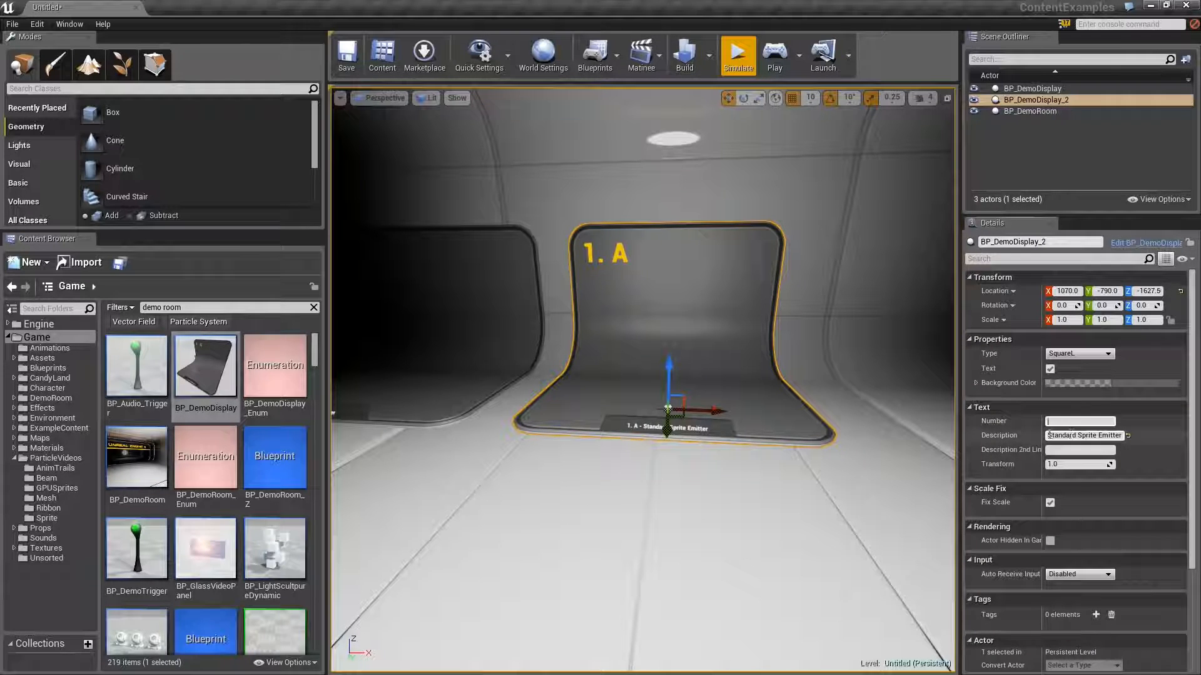
{"action": "key", "text": "Return"}
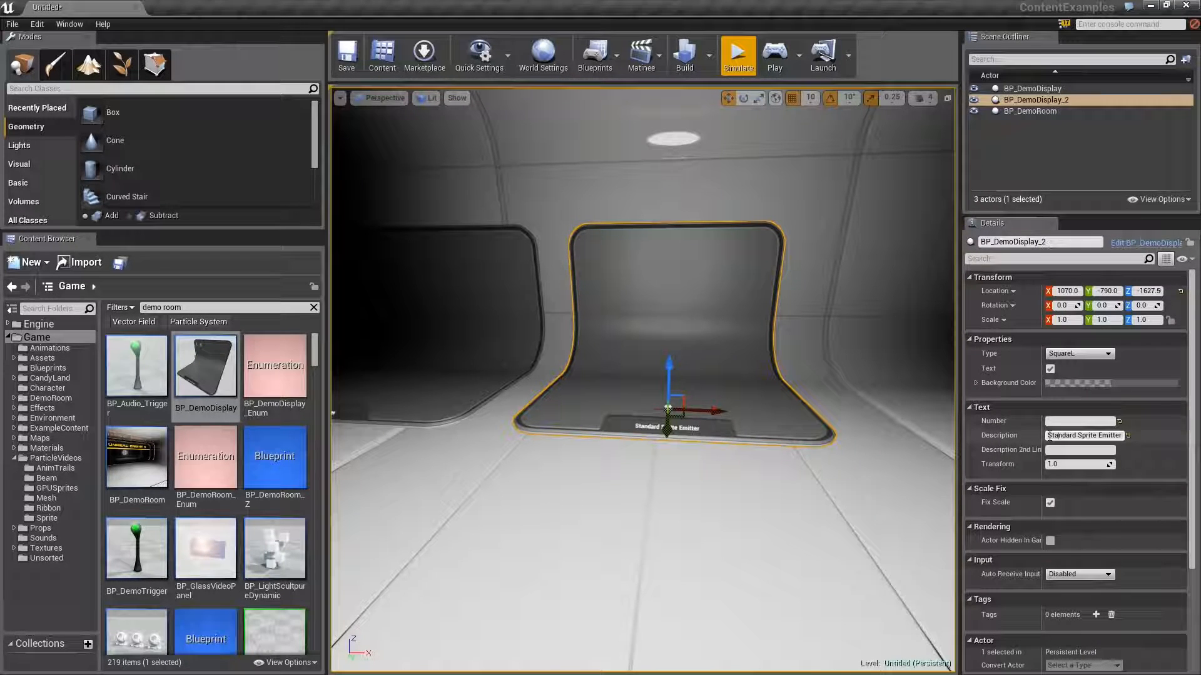
{"action": "type", "text": "G"}
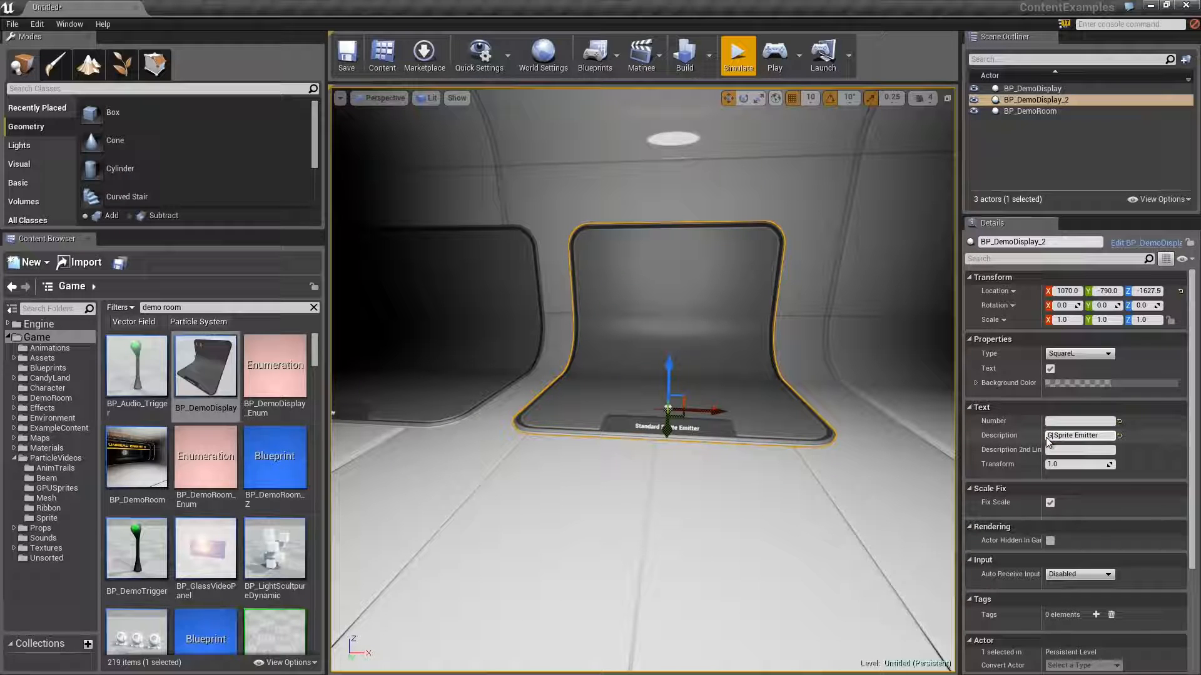
{"action": "type", "text": "PU"}
{"action": "key", "text": "Return"}
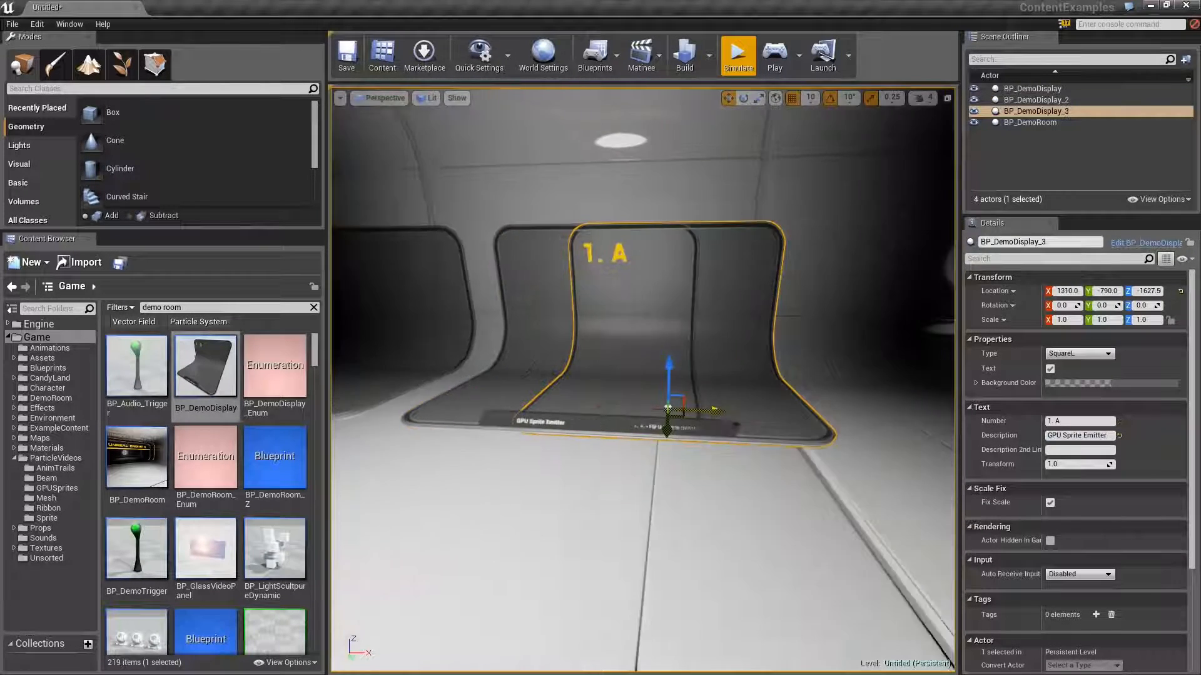
- Duplicate the GPU Sprite Emitter display along the X axis, placing the third display at X 1810
{"action": "left_click_drag", "start_coordinate": [715, 410], "coordinate": [717, 410], "text": "shift"}
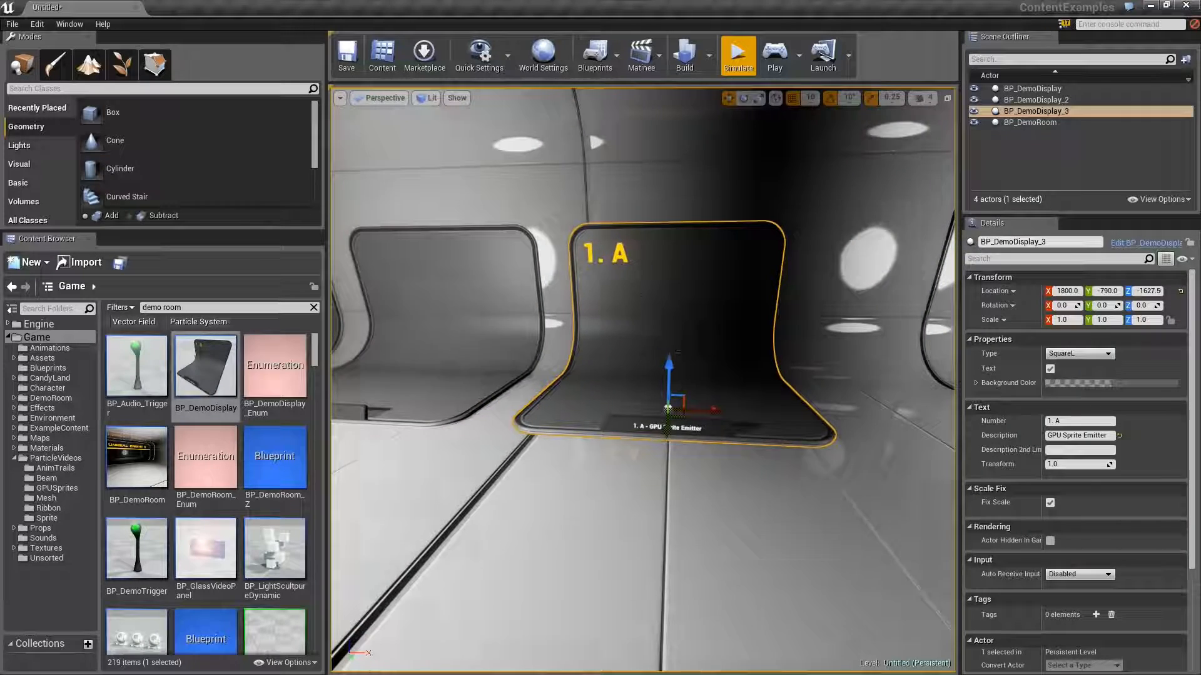
{"action": "right_click_drag", "start_coordinate": [536, 295], "coordinate": [481, 291]}
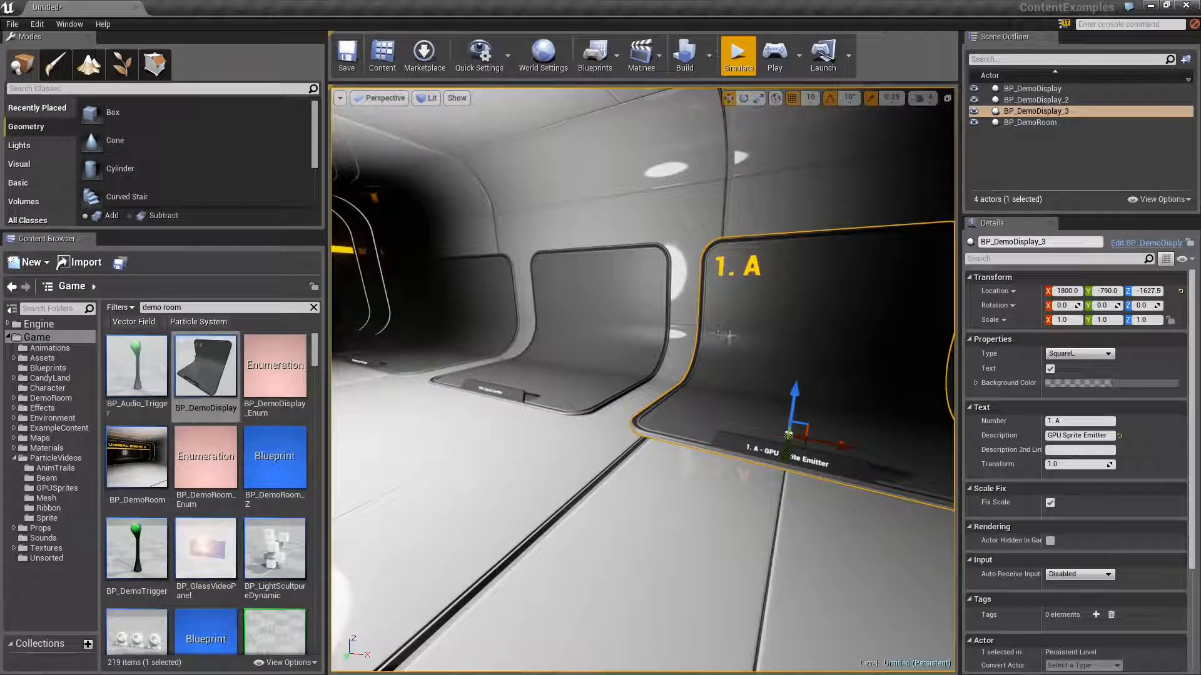
{"action": "left_click_drag", "start_coordinate": [846, 445], "coordinate": [853, 444]}
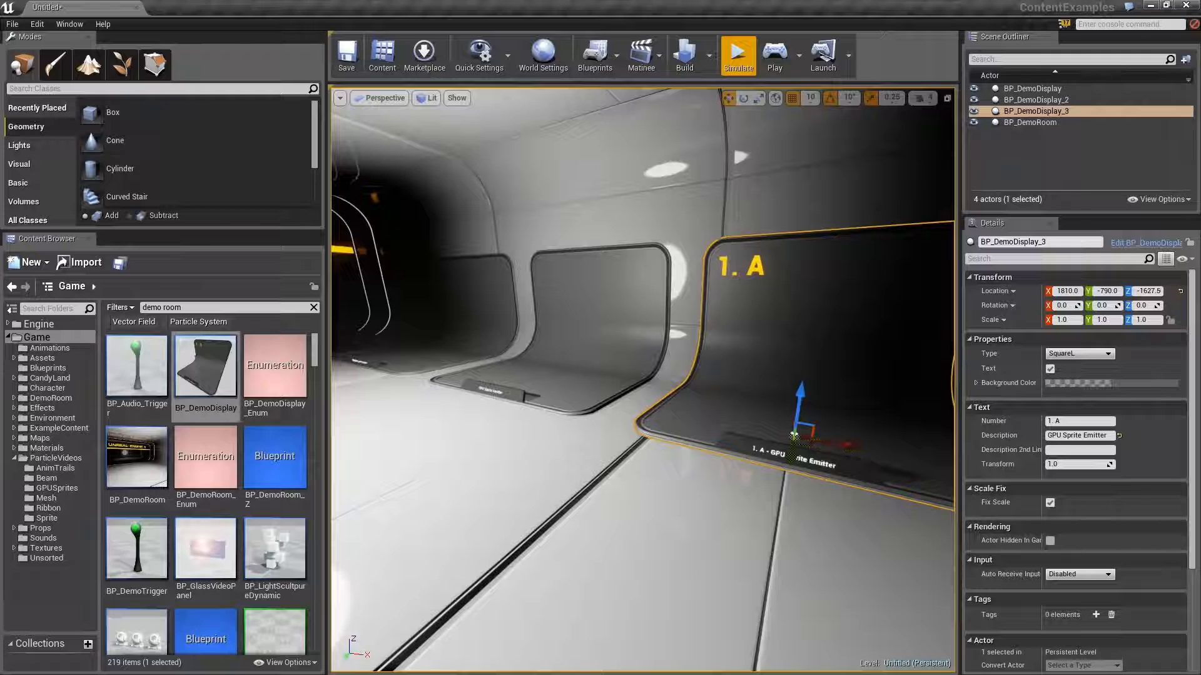
{"action": "key", "text": "f"}
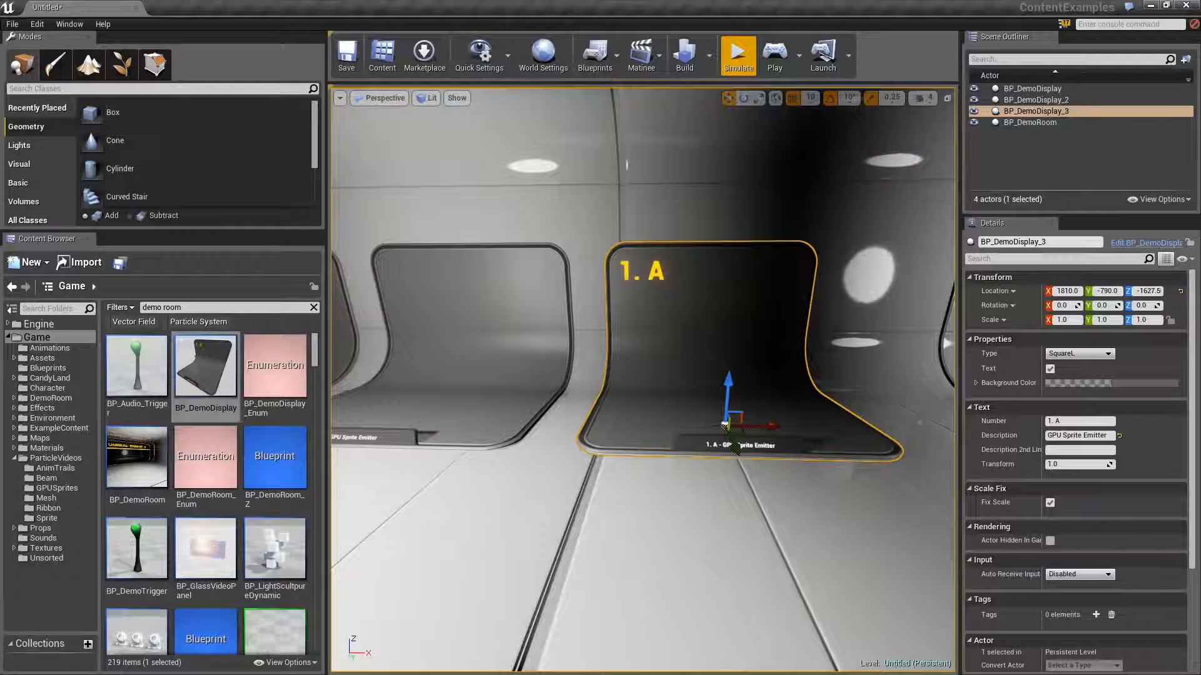
- Clear the third display's number text and change its description to "Mesh Emitter"
{"action": "left_click", "coordinate": [1057, 421]}
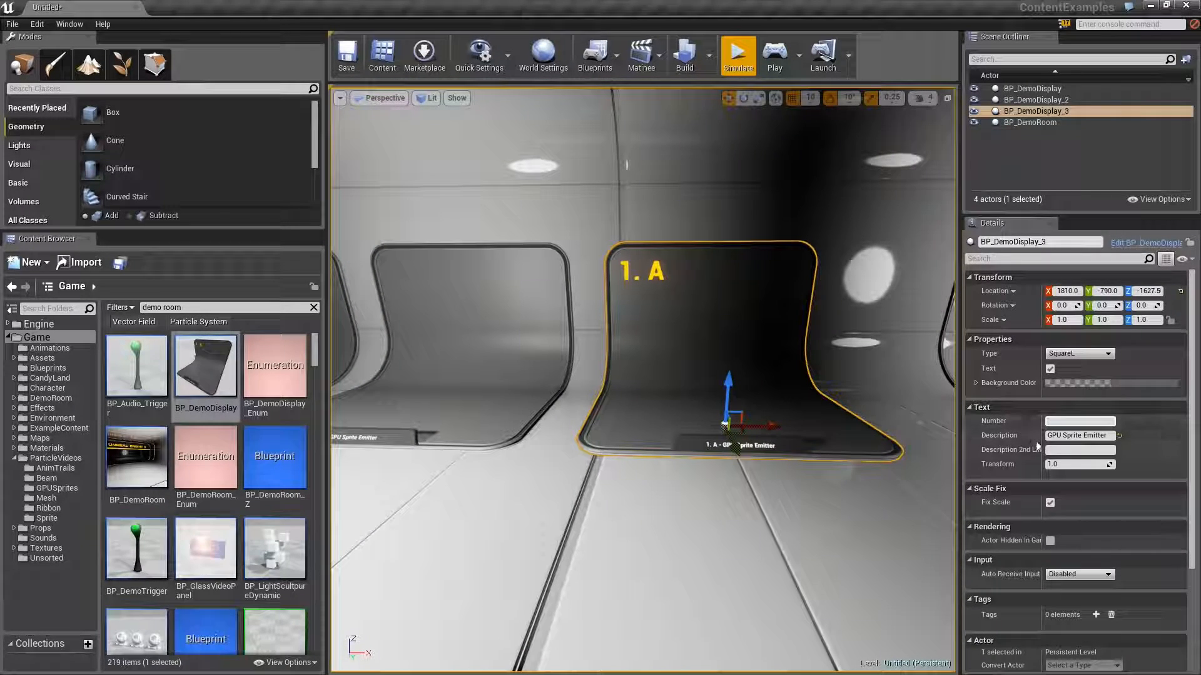
{"action": "double_click", "coordinate": [1054, 436]}
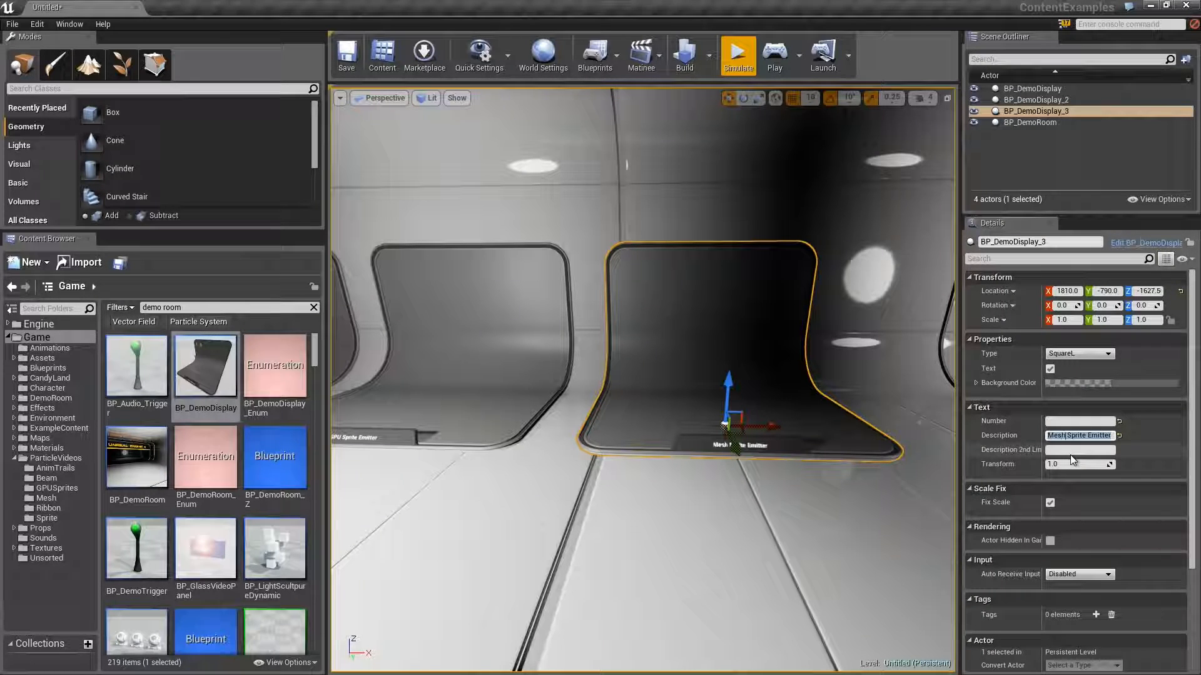
{"action": "double_click", "coordinate": [1076, 435]}
{"action": "key", "text": "BackSpace"}
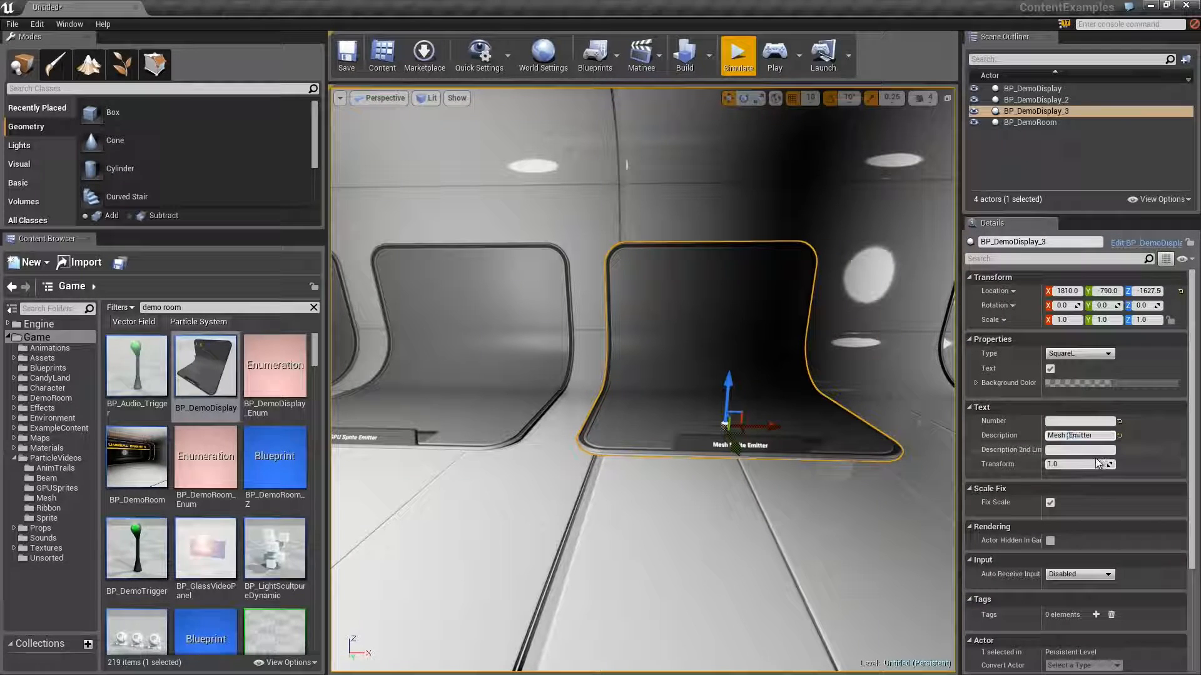
{"action": "key", "text": "Return"}
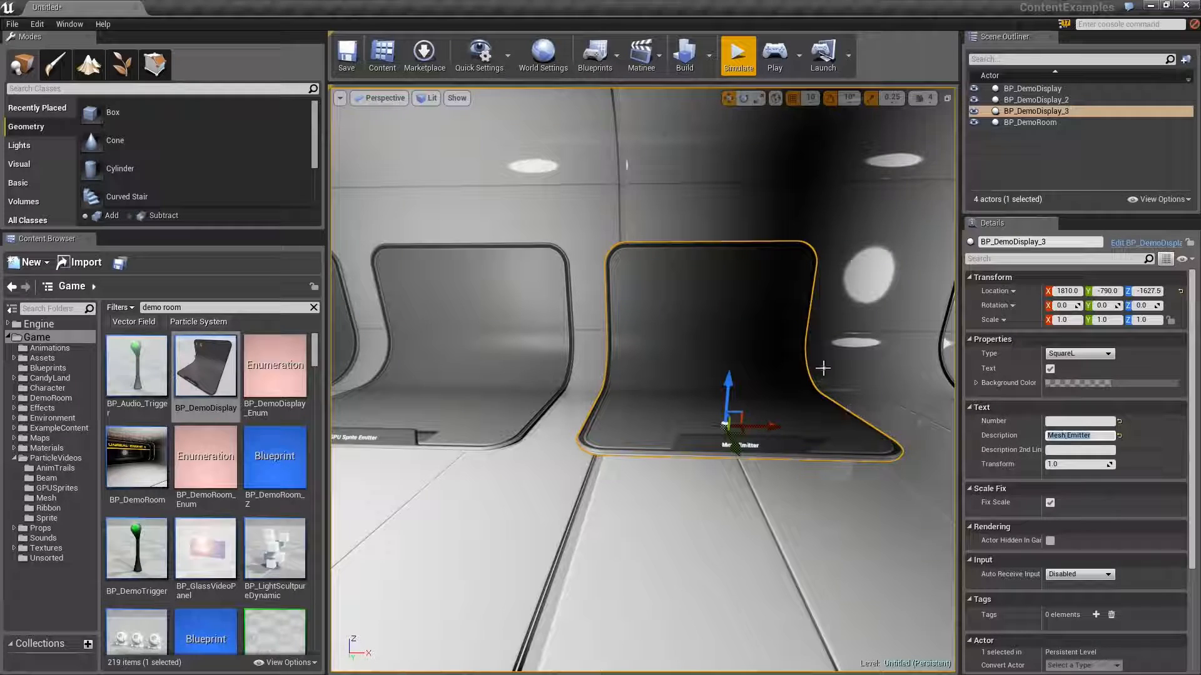
- Duplicate the Mesh Emitter display along the X axis to X 2560, and relabel the copy "Beam Emitter" with no number text
{"action": "right_click_drag", "start_coordinate": [823, 367], "coordinate": [807, 399]}
{"action": "left_click_drag", "start_coordinate": [796, 421], "coordinate": [799, 424], "text": "alt+shift"}
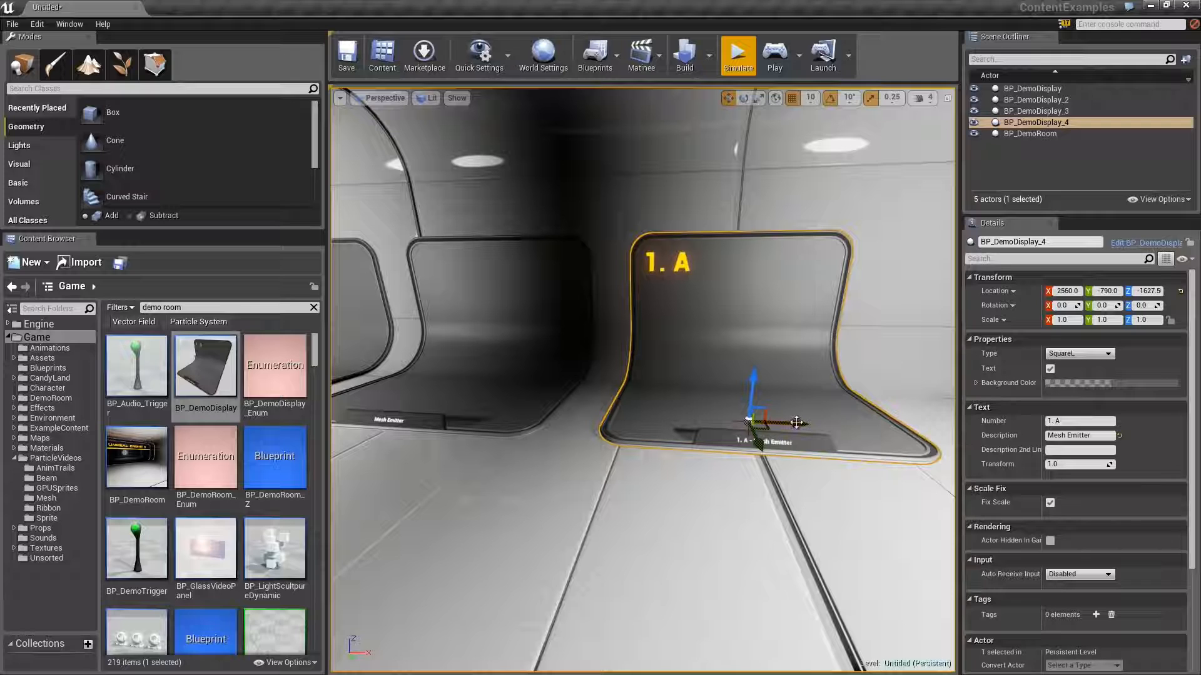
{"action": "left_click_drag", "start_coordinate": [1076, 422], "coordinate": [985, 428]}
{"action": "key", "text": "BackSpace"}
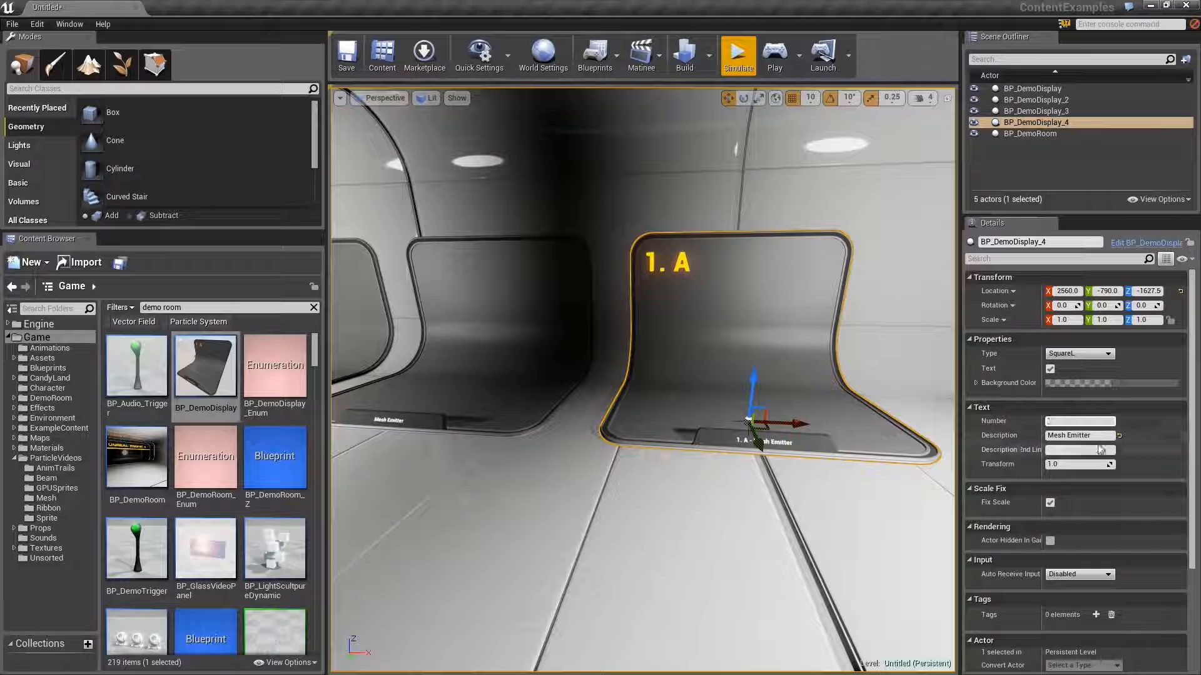
{"action": "double_click", "coordinate": [1058, 435]}
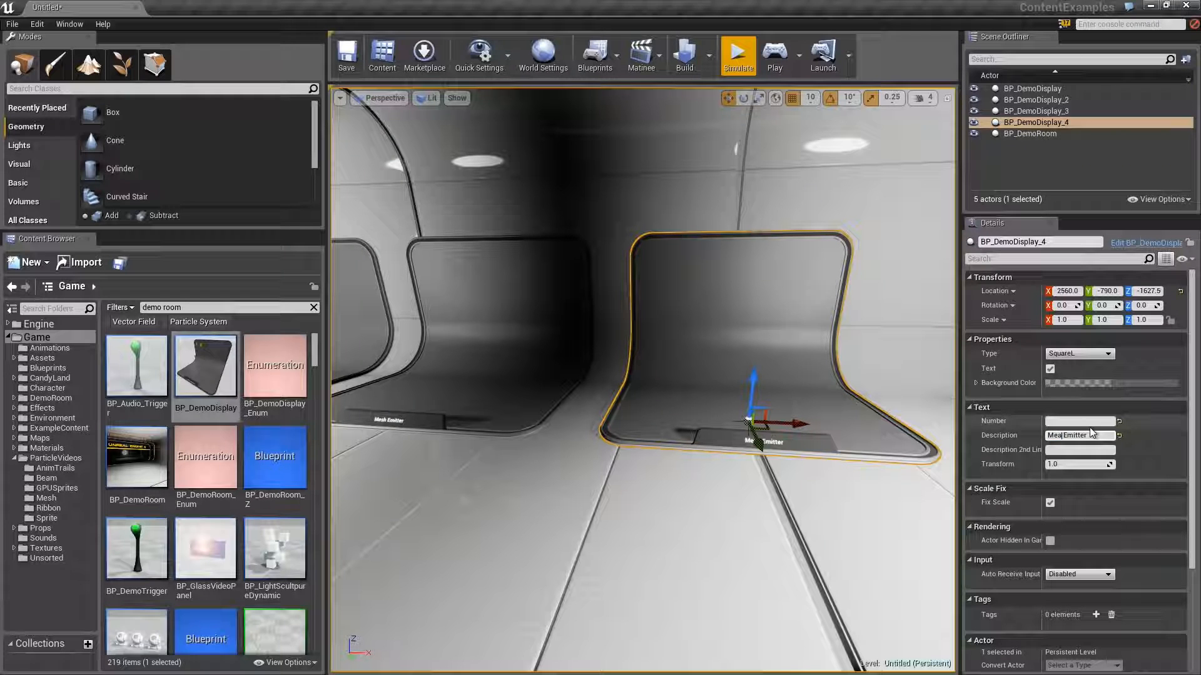
{"action": "key", "text": "BackSpace"}
{"action": "key", "text": "BackSpace"}
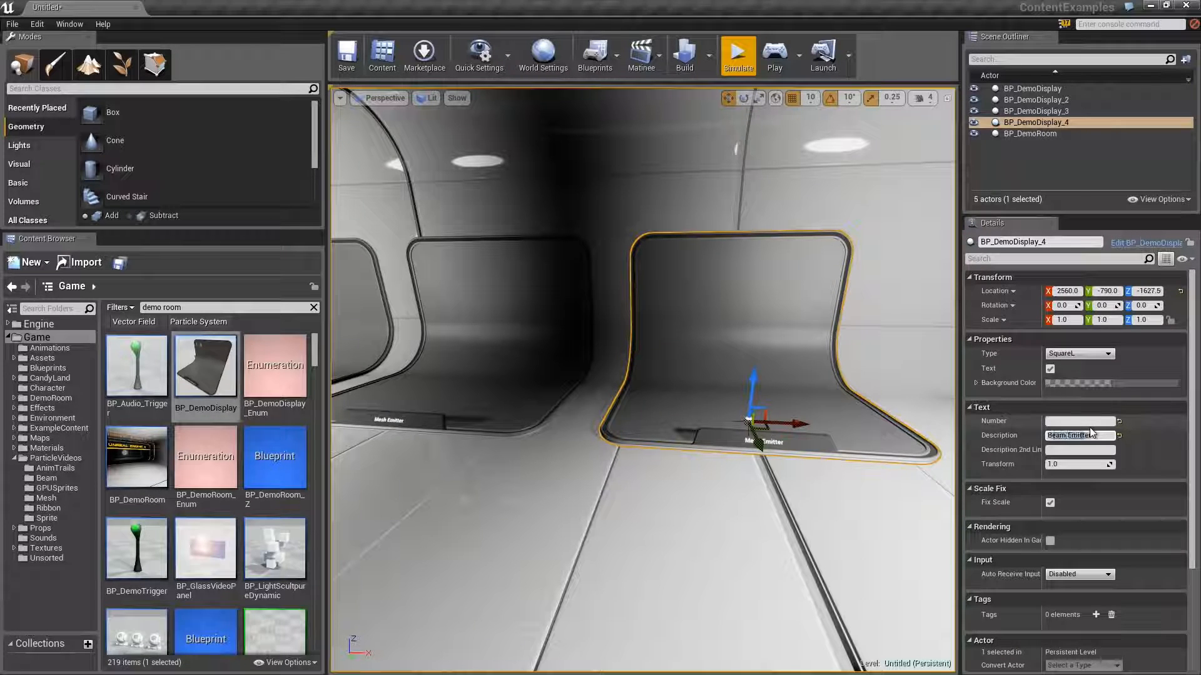
{"action": "key", "text": "Return"}
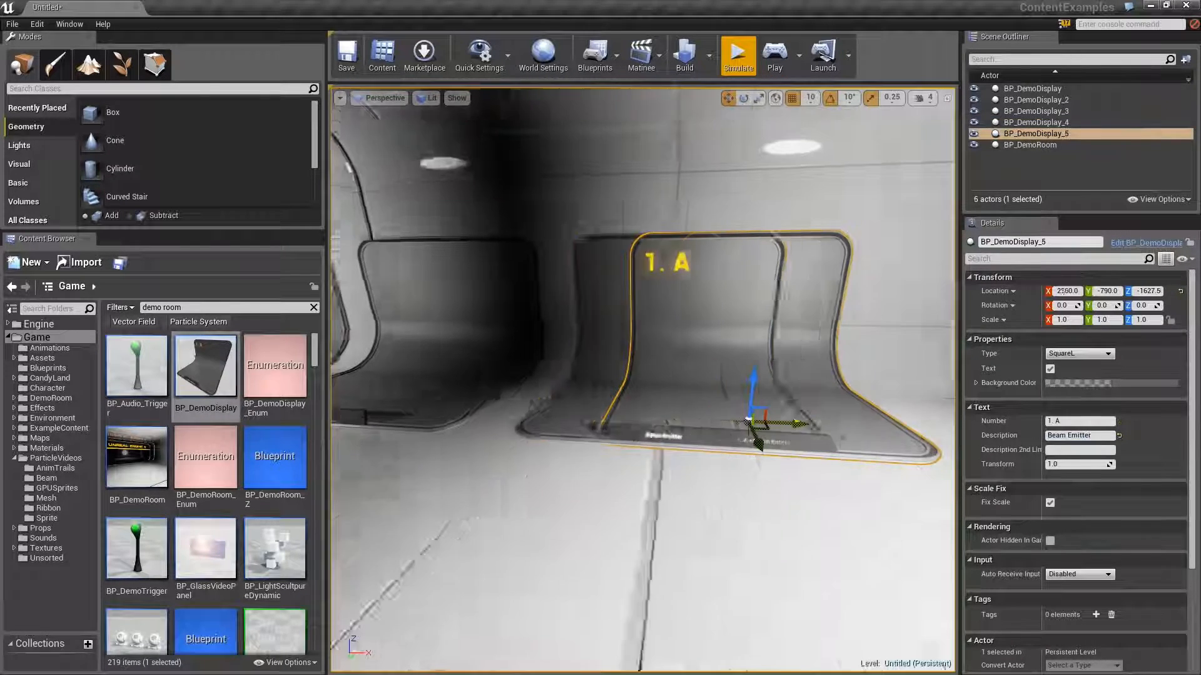
- Duplicate the Beam Emitter display along the X axis to X 3320, and relabel the copy "Ribbon Emitter" with no number text
{"action": "scroll", "coordinate": [640, 376], "scroll_direction": "down", "scroll_amount": 3}
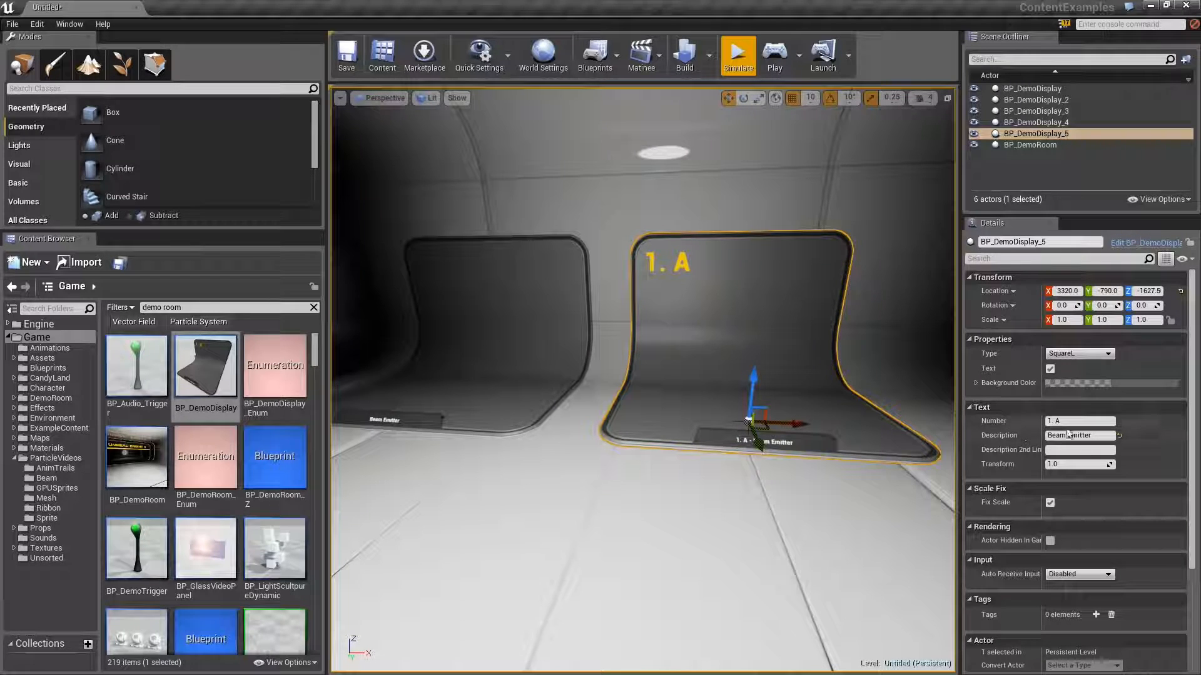
{"action": "double_click", "coordinate": [1055, 435]}
{"action": "type", "text": "Ribbon"}
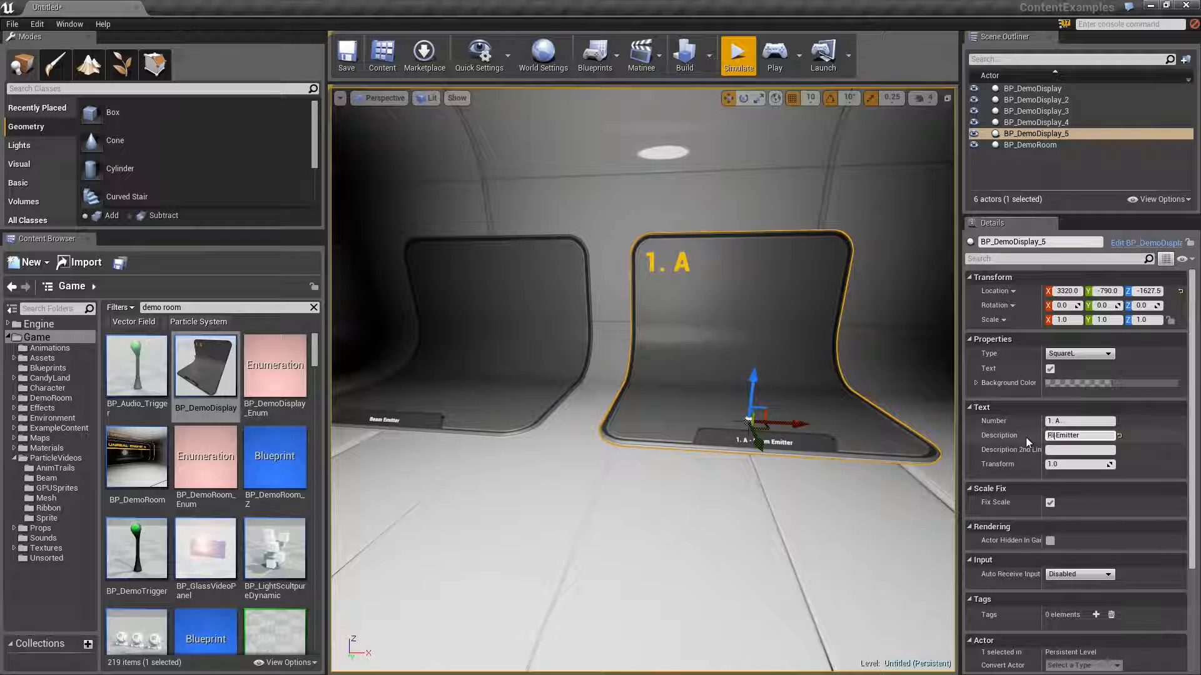
{"action": "key", "text": "Return"}
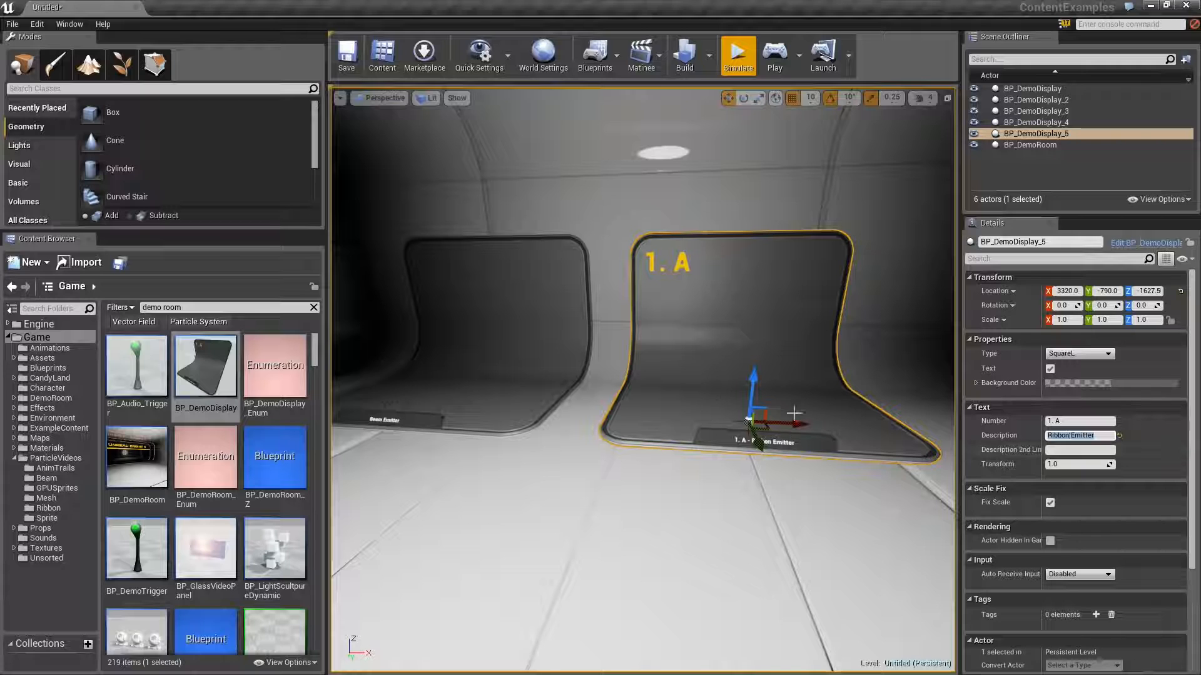
{"action": "left_click", "coordinate": [1069, 421]}
{"action": "left_click_drag", "start_coordinate": [1069, 421], "coordinate": [1021, 423]}
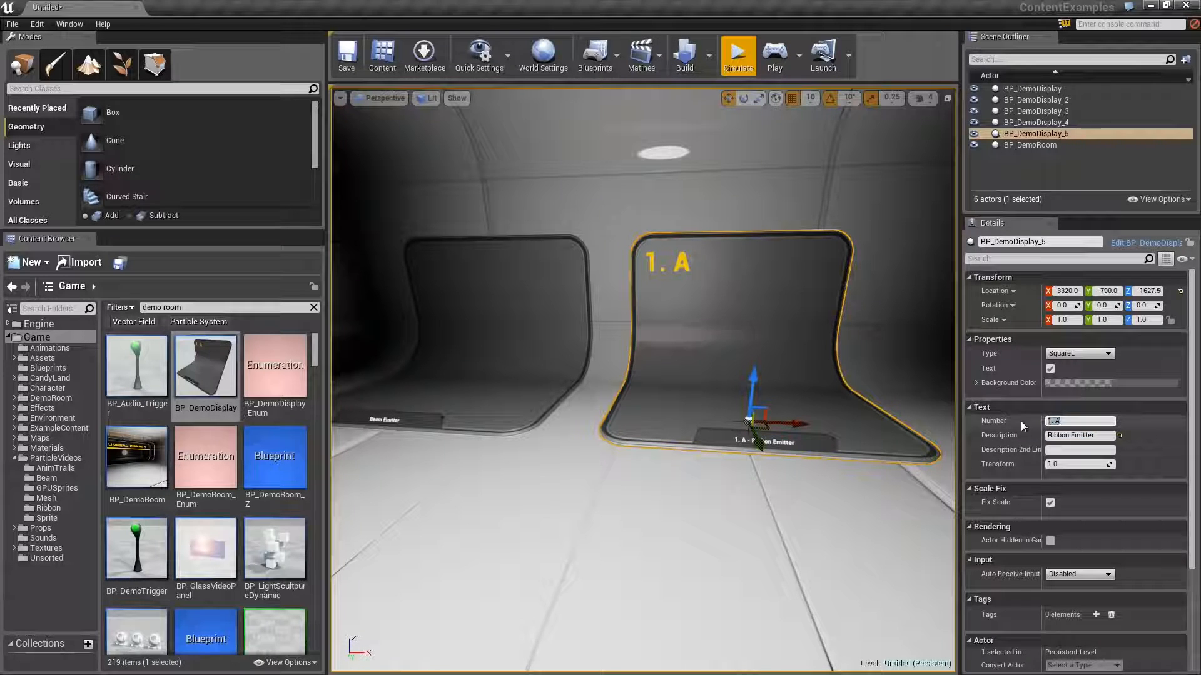
{"action": "key", "text": "BackSpace"}
- Duplicate the Ribbon Emitter display along the X axis to X 4080, and relabel the copy "AnimTrail Emitter" with no number text
{"action": "left_click_drag", "start_coordinate": [801, 424], "coordinate": [894, 425], "text": "alt+shift"}
{"action": "left_click_drag", "start_coordinate": [748, 421], "coordinate": [748, 419], "text": "alt+shift"}
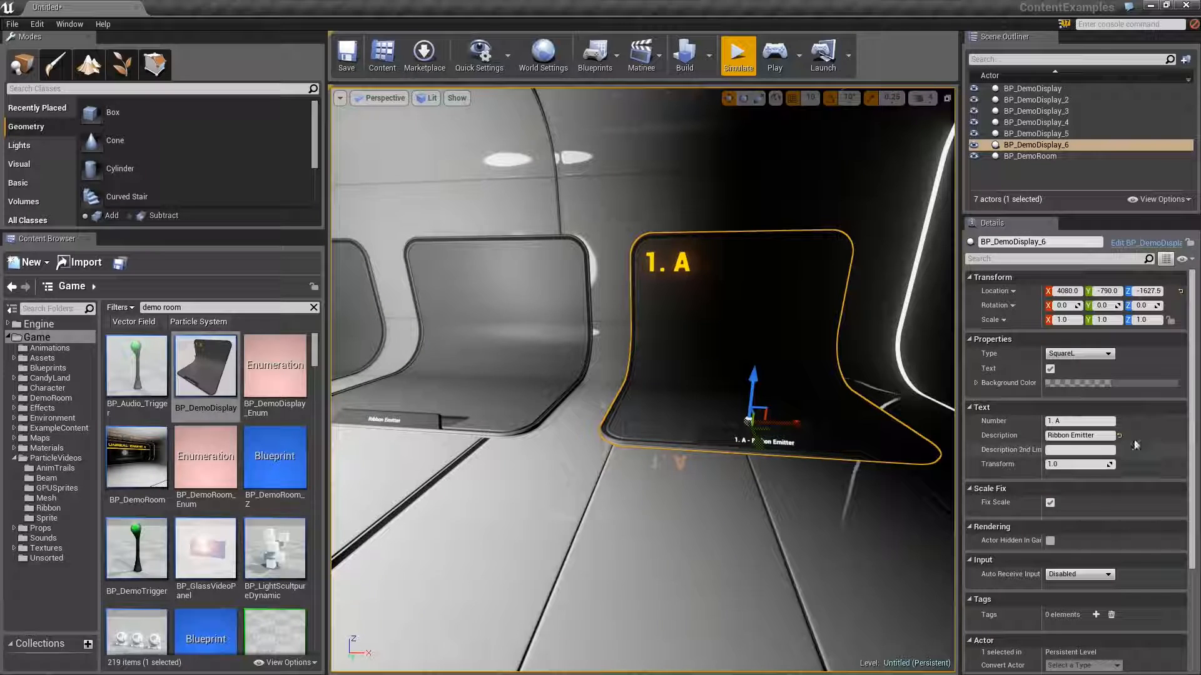
{"action": "left_click", "coordinate": [1072, 420]}
{"action": "key", "text": "BackSpace"}
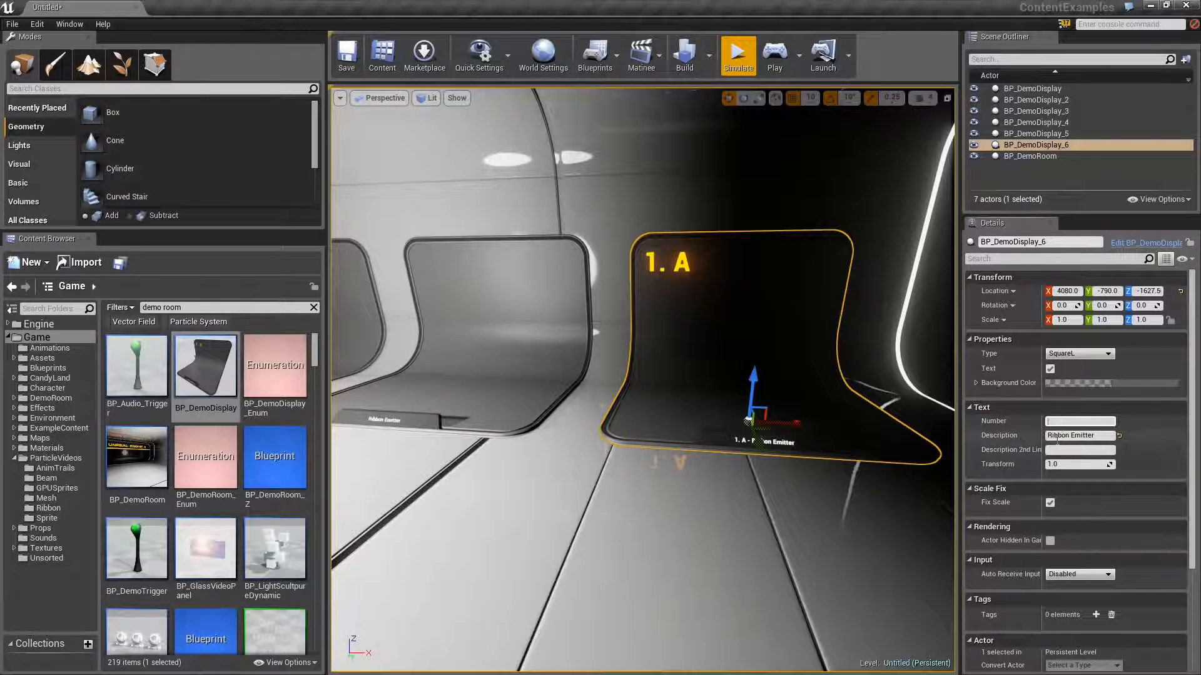
{"action": "left_click", "coordinate": [1057, 436]}
{"action": "type", "text": "AnimTrail"}
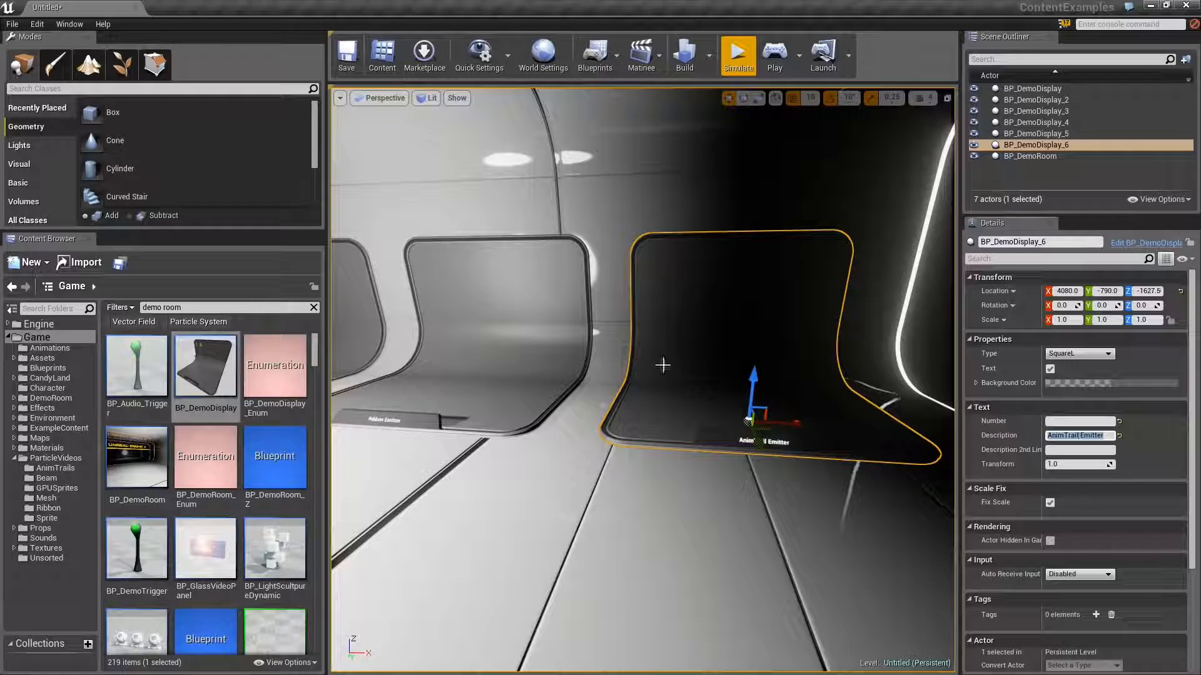
- Build the level's lighting and look over the row of displays back to the Standard Sprite Emitter stand
{"action": "right_click_drag", "start_coordinate": [661, 364], "coordinate": [591, 343]}
{"action": "left_click", "coordinate": [682, 57]}
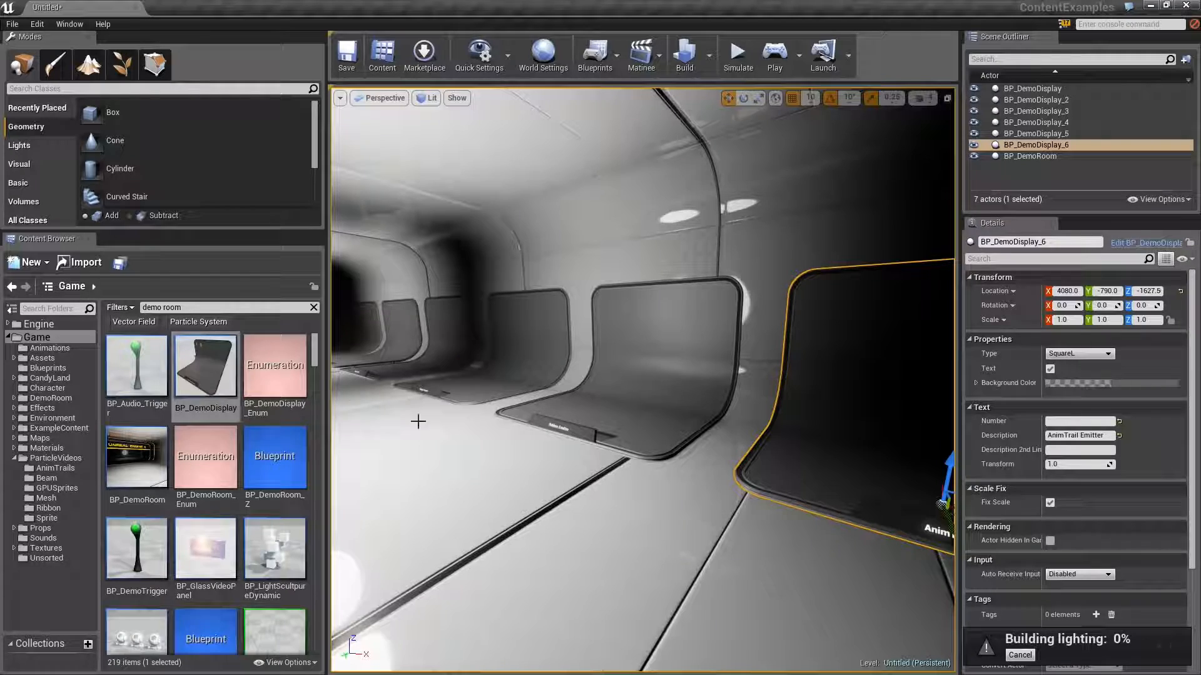
{"action": "right_click_drag", "start_coordinate": [489, 458], "coordinate": [413, 458]}
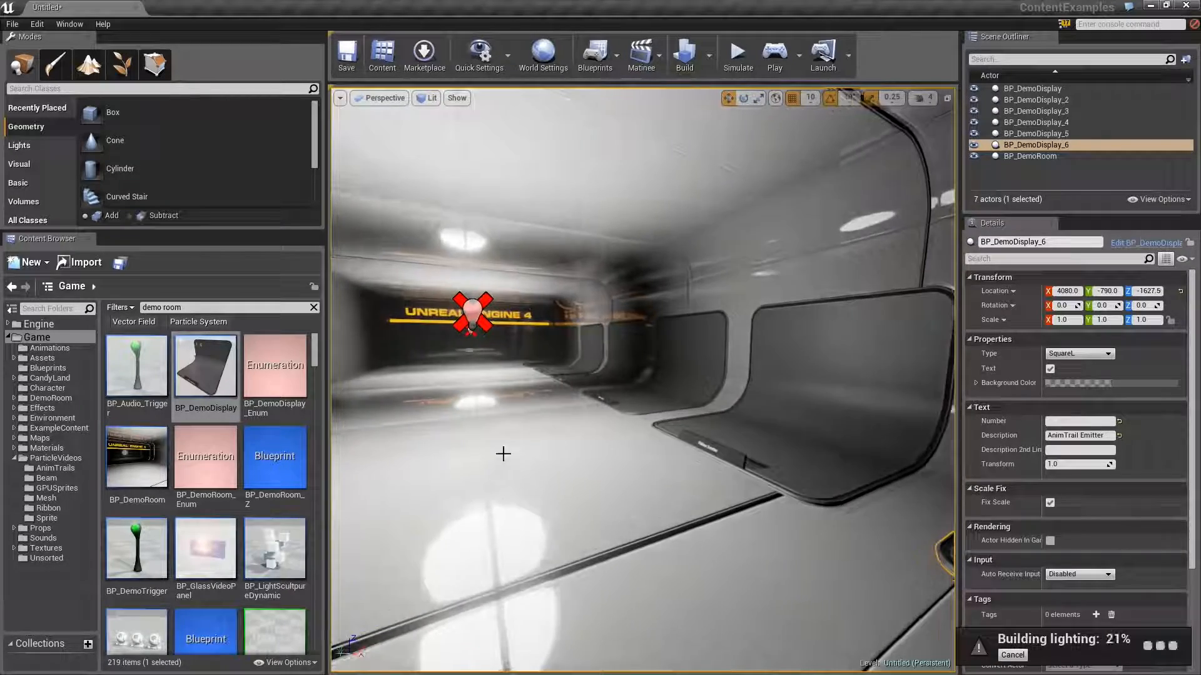
{"action": "right_click_drag", "start_coordinate": [500, 456], "coordinate": [662, 454]}
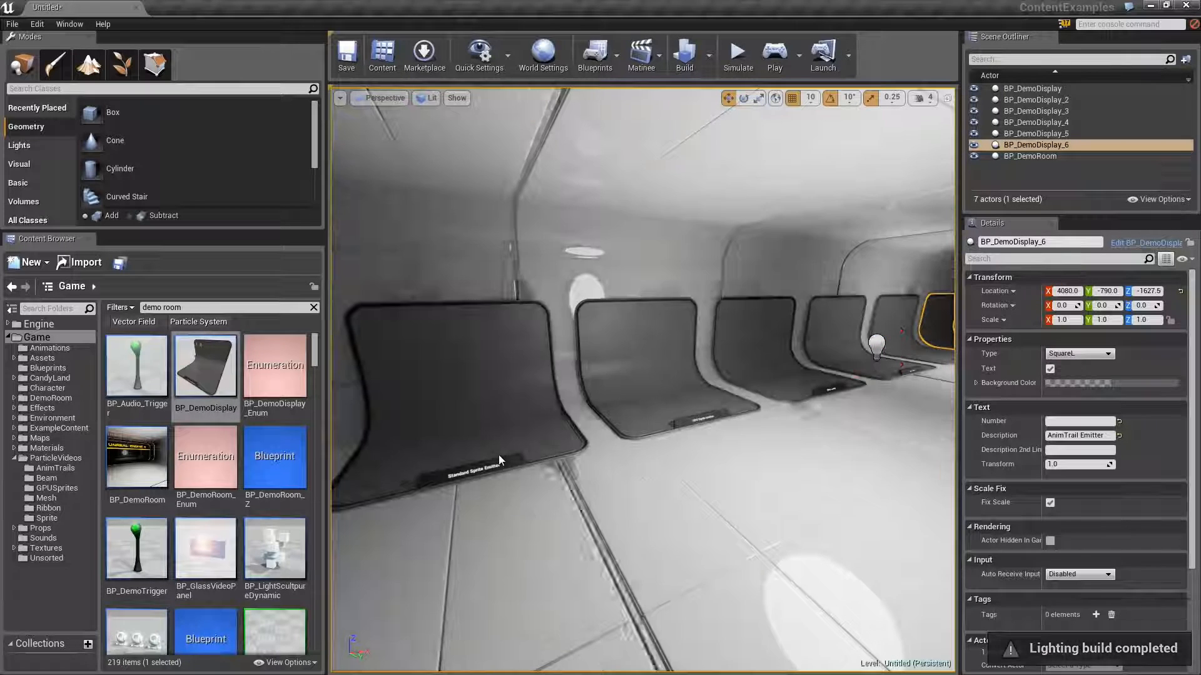
{"action": "right_click_drag", "start_coordinate": [596, 431], "coordinate": [544, 426]}
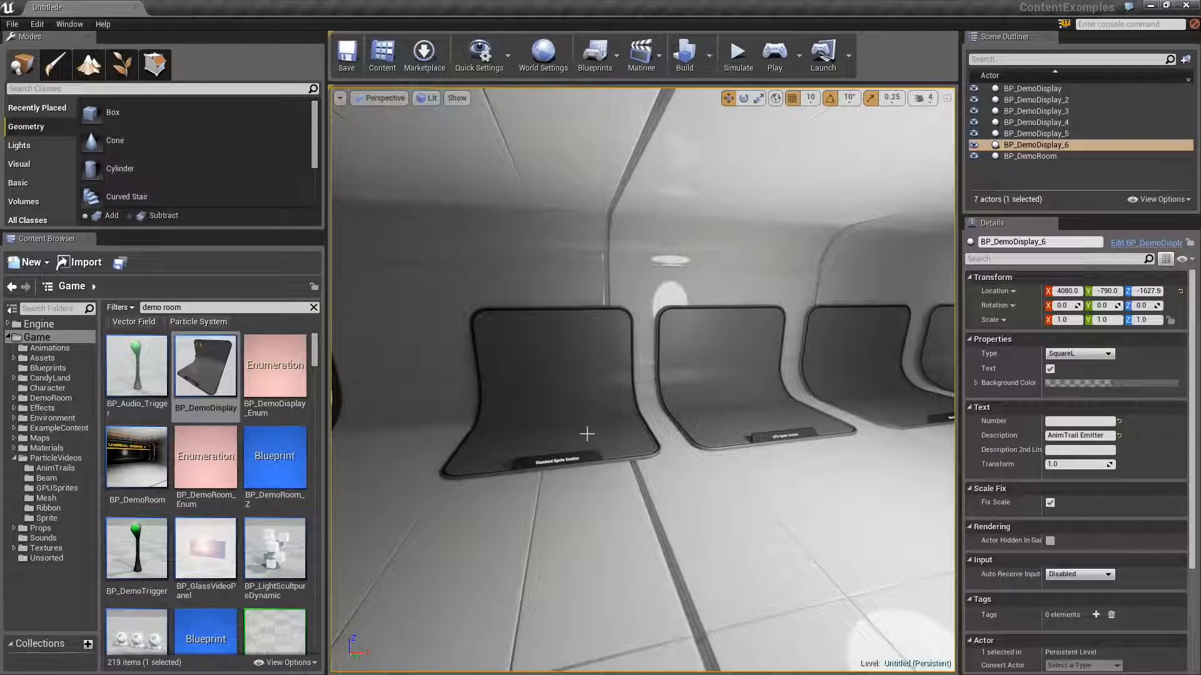